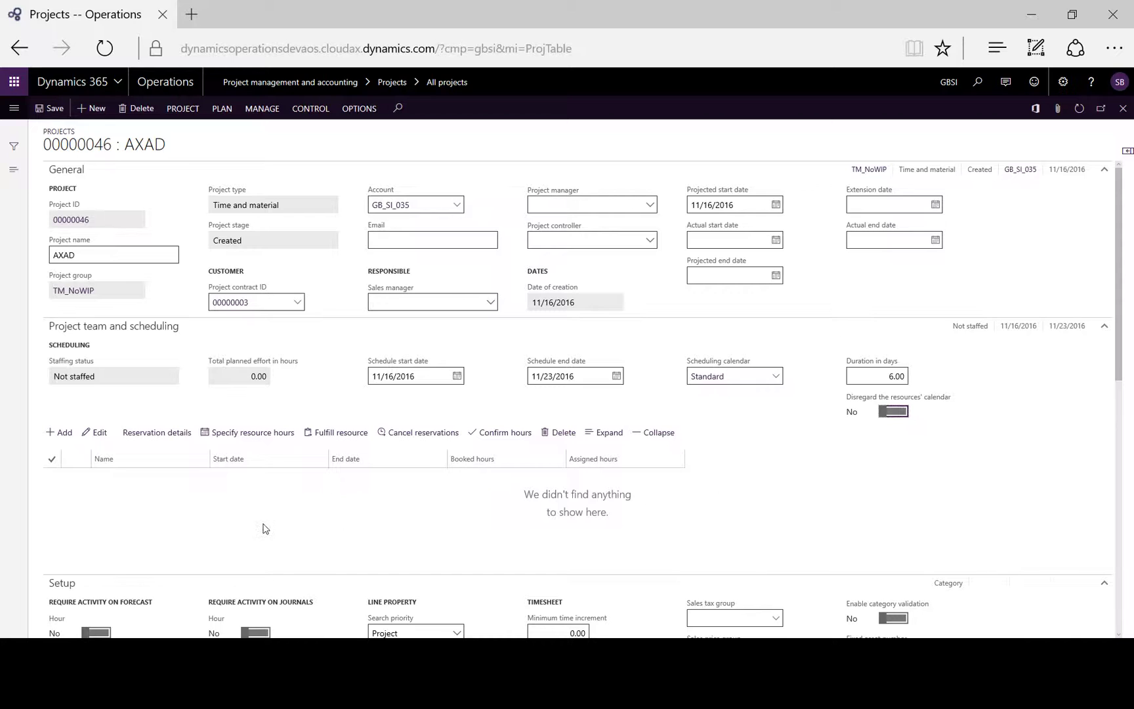
# - Add an Account Manager role to the project team, leaving the resource unassigned
pyautogui.click(63, 434)
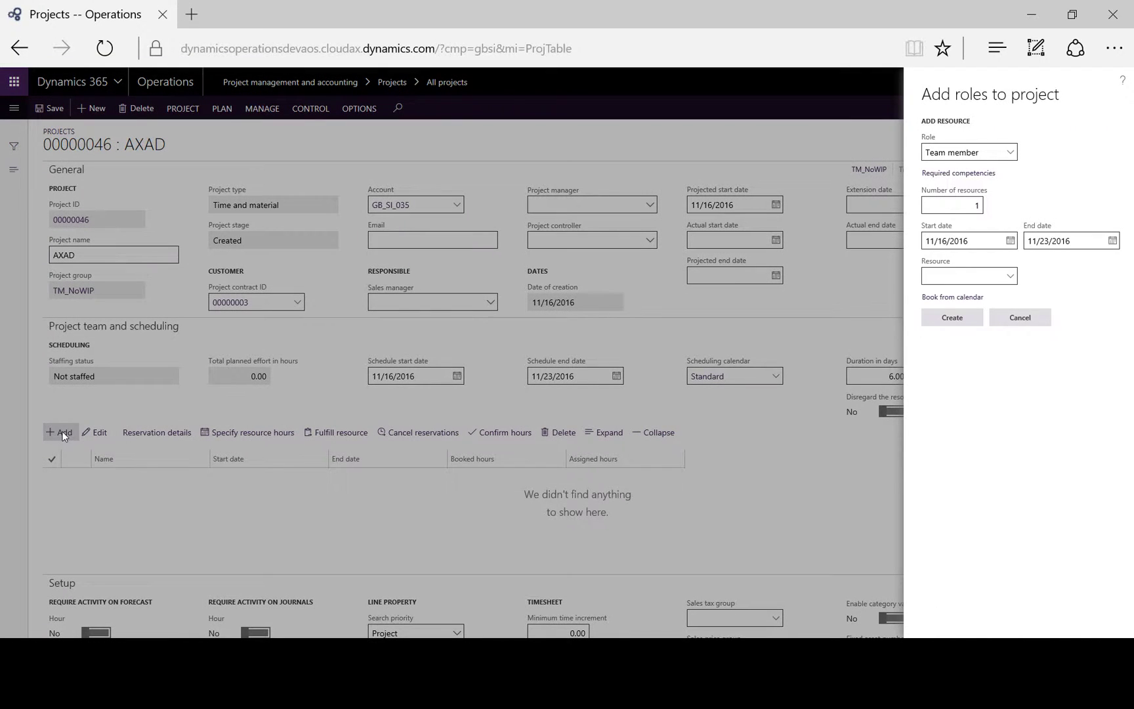
pyautogui.click(1010, 156)
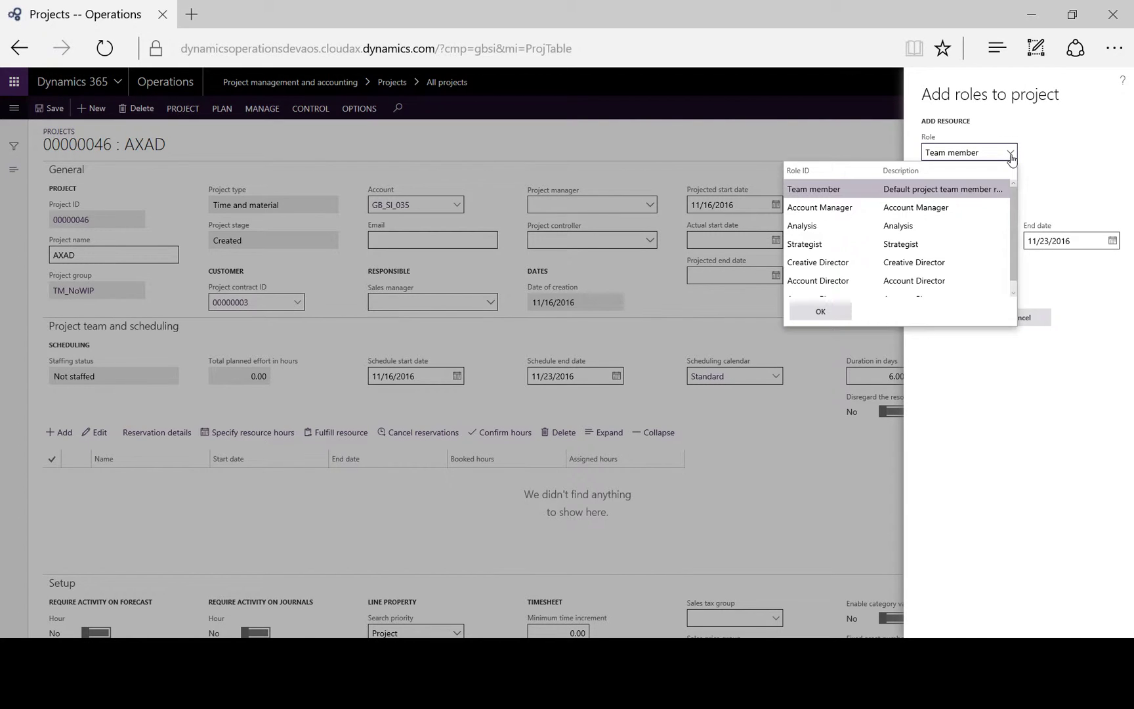
pyautogui.click(934, 211)
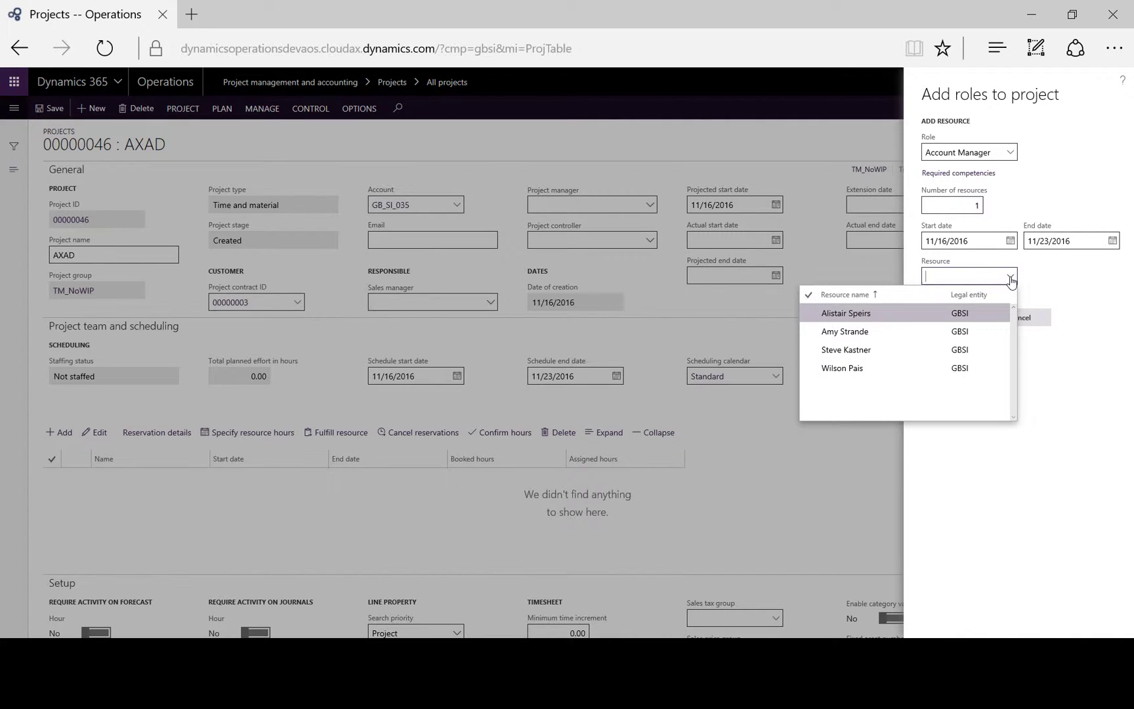
pyautogui.click(1054, 283)
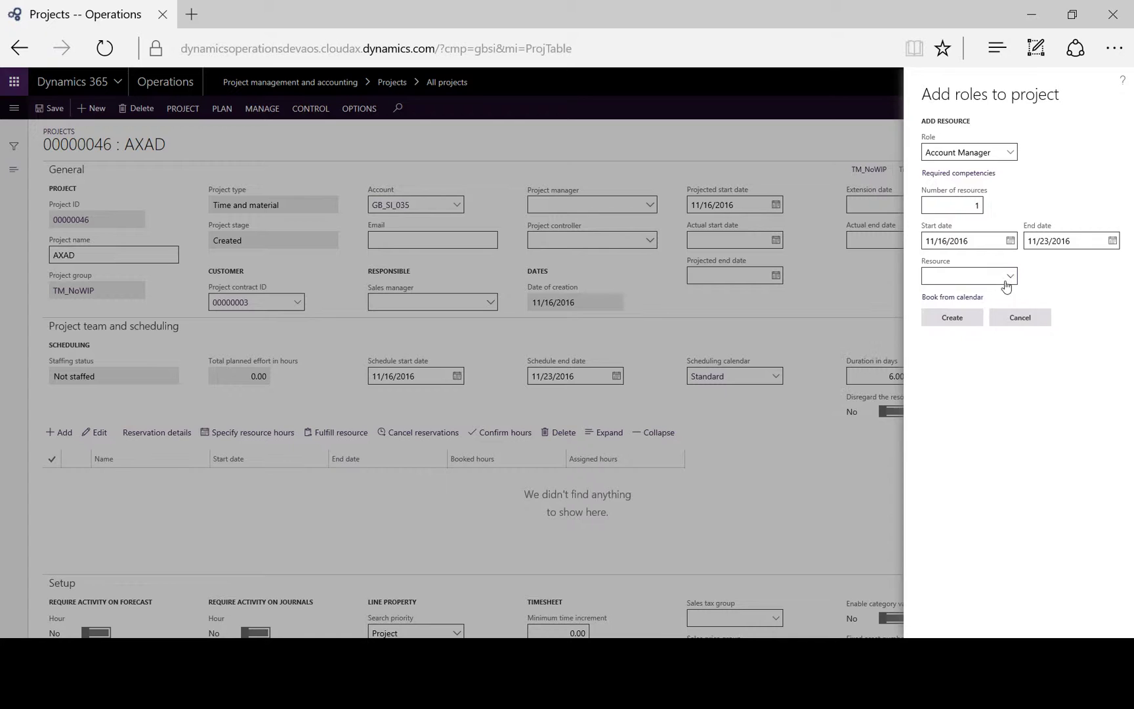
# - Open the AXAD booking calendar showing all resources, cancelling the characteristics search unchanged
pyautogui.click(962, 297)
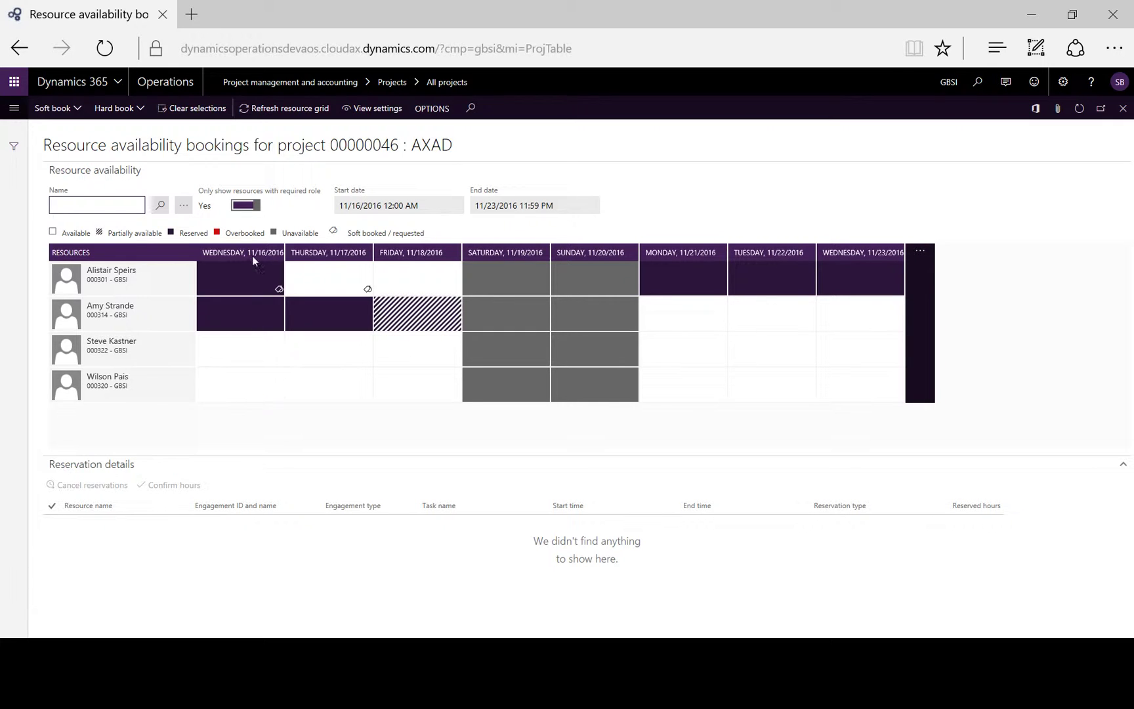
pyautogui.click(244, 207)
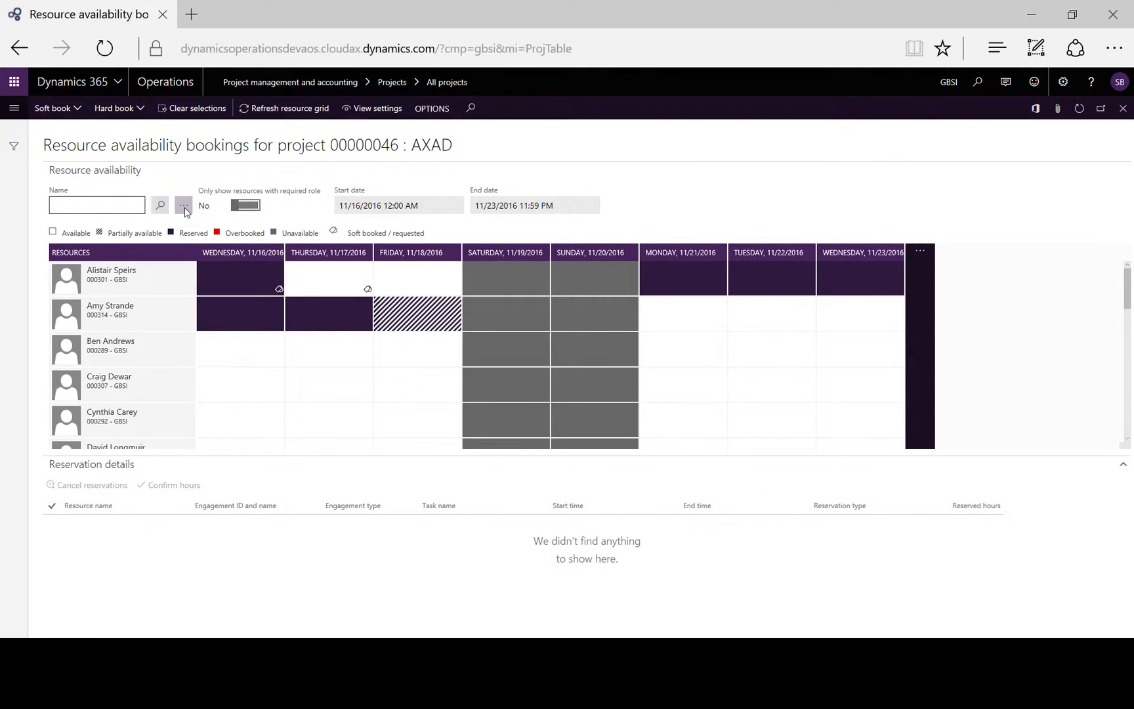
pyautogui.click(183, 207)
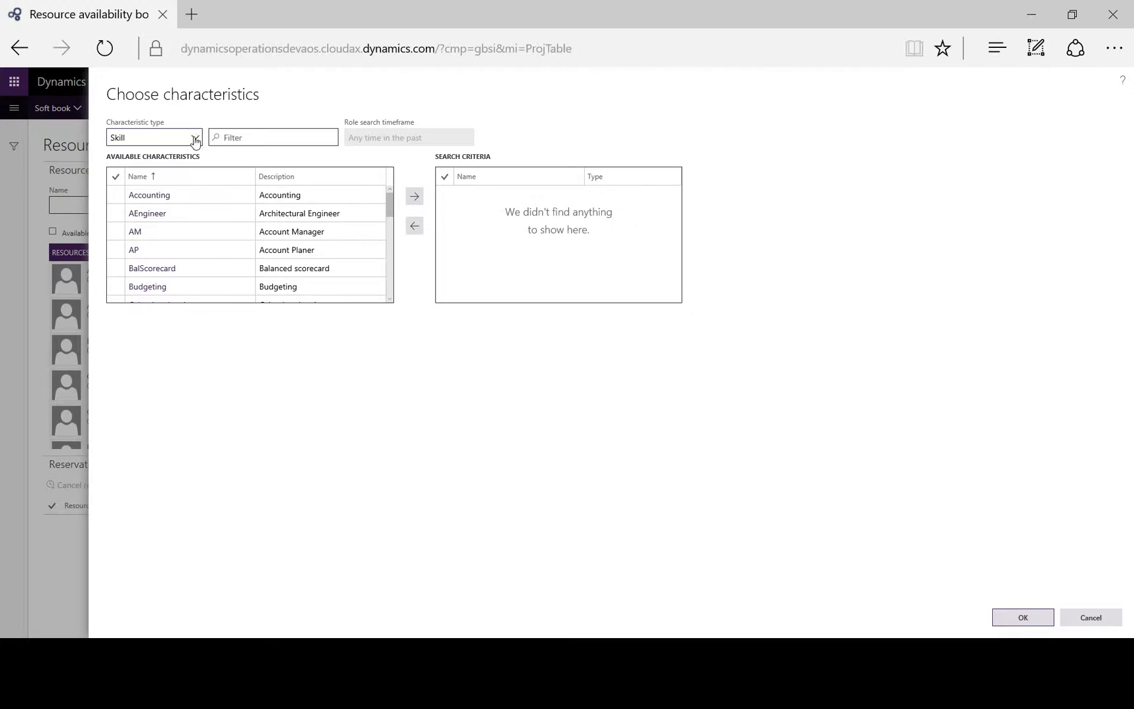
pyautogui.click(195, 138)
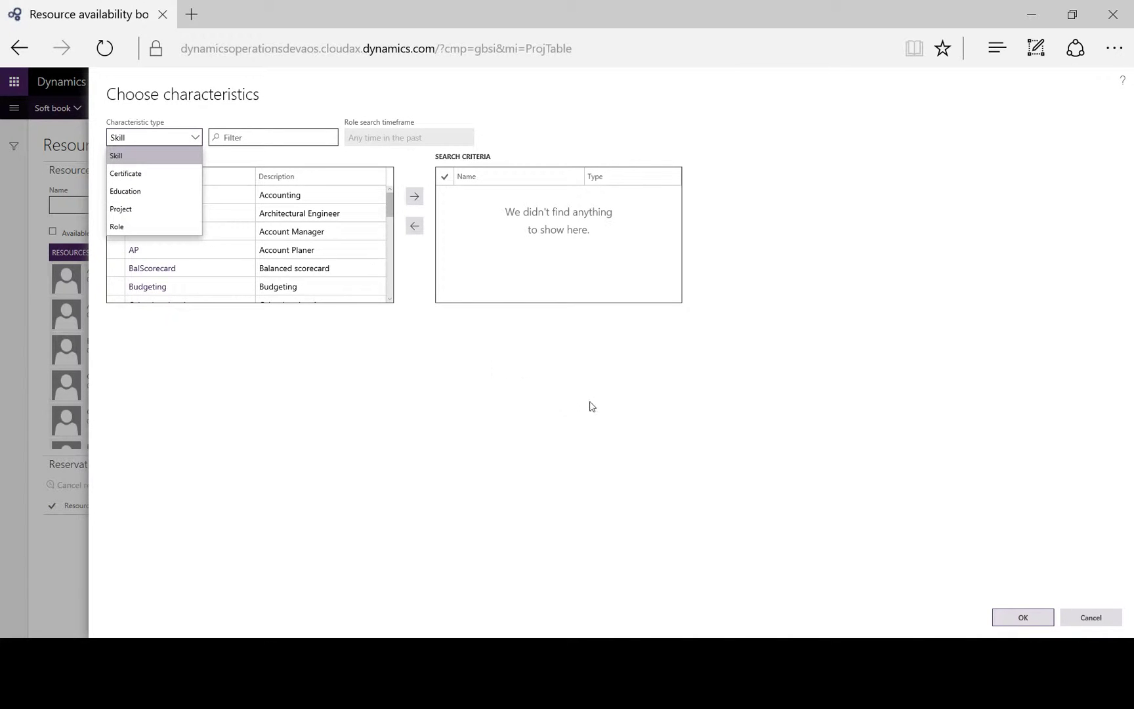
pyautogui.click(1043, 565)
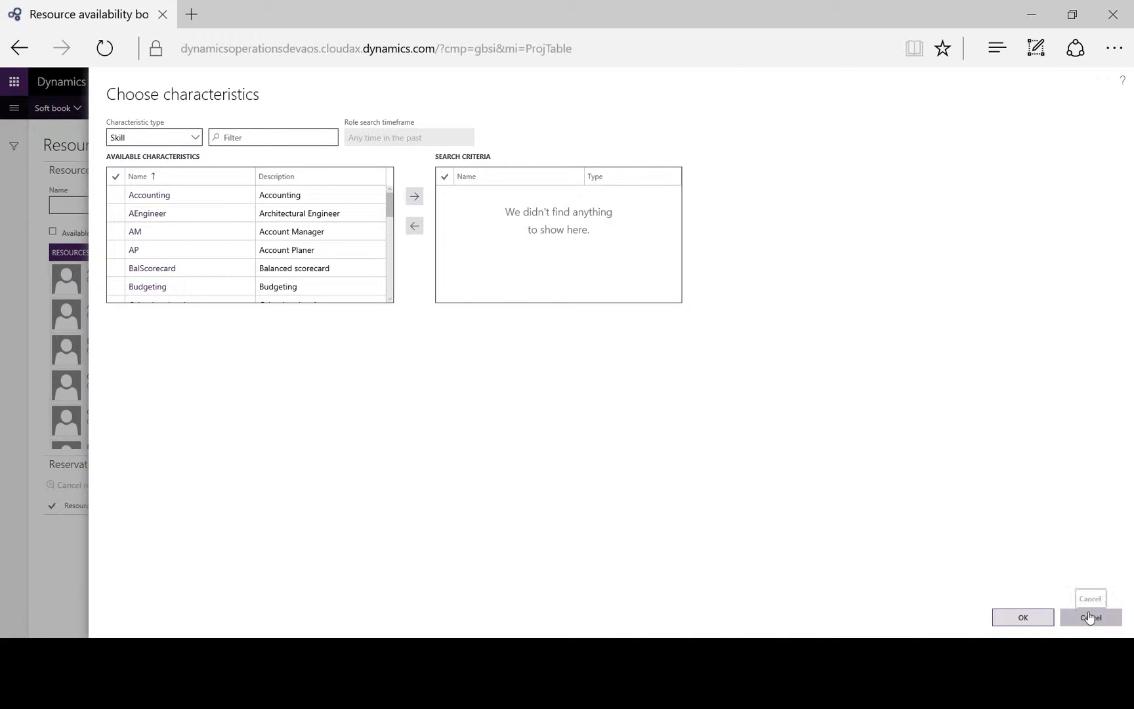
pyautogui.click(1090, 618)
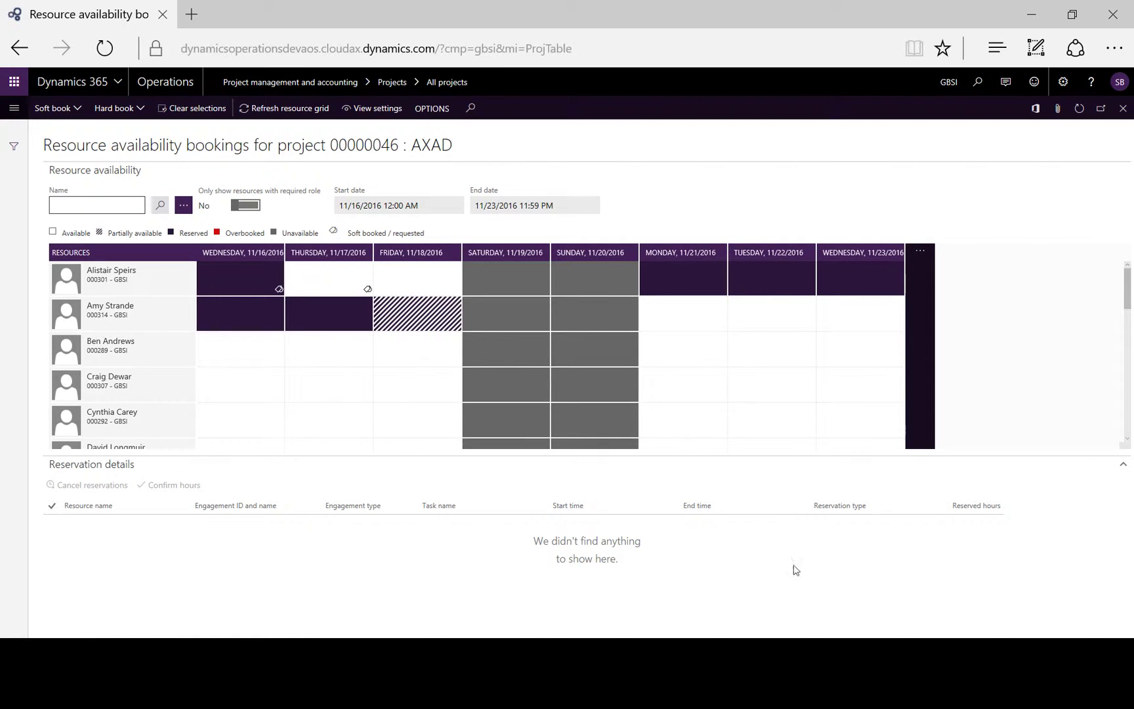
# - Inspect Alistair Speirs's reservations and Hard book options, then close the bookings
pyautogui.click(149, 279)
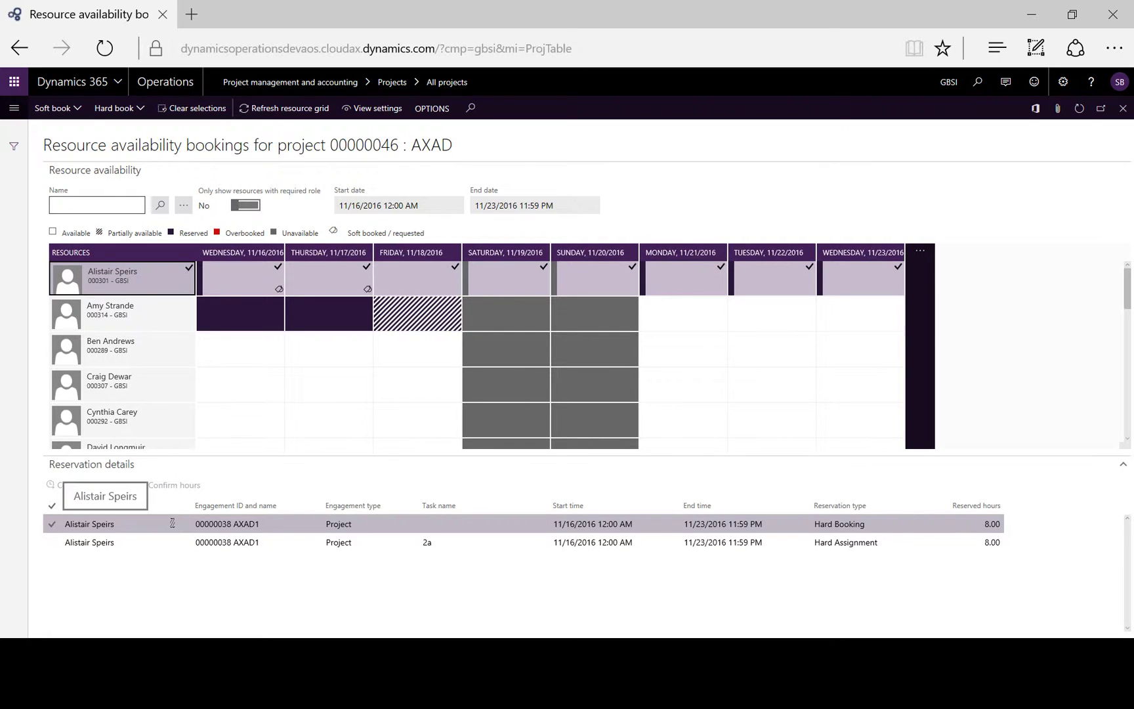
pyautogui.click(152, 541)
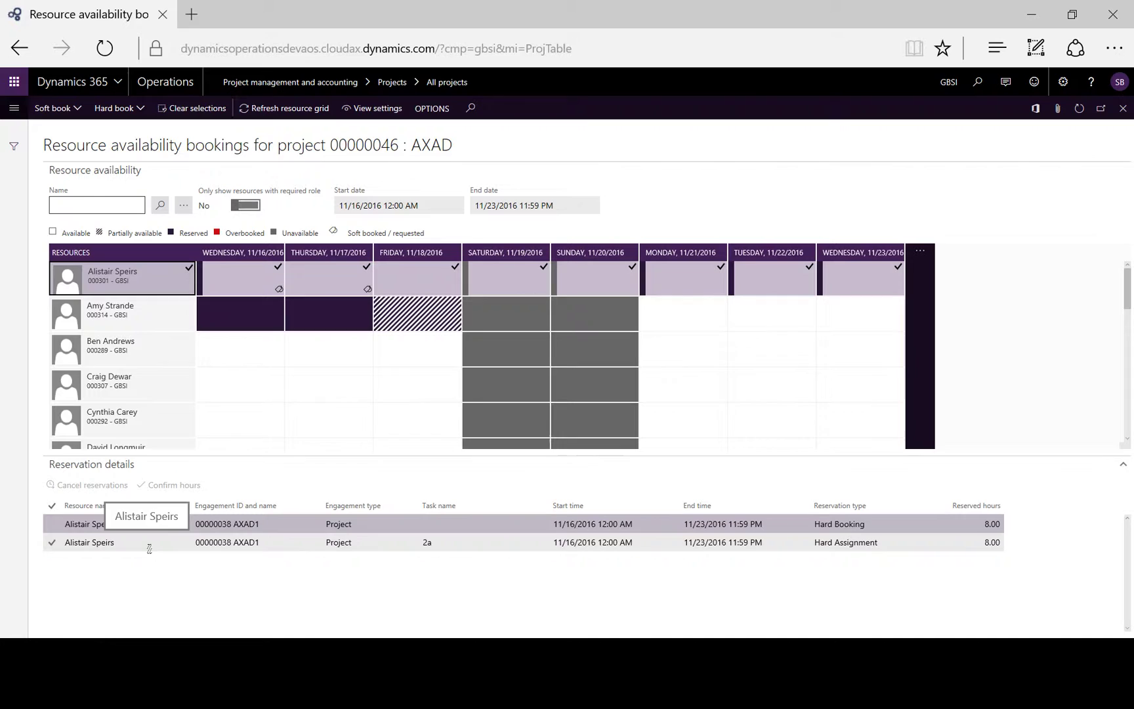
pyautogui.click(142, 110)
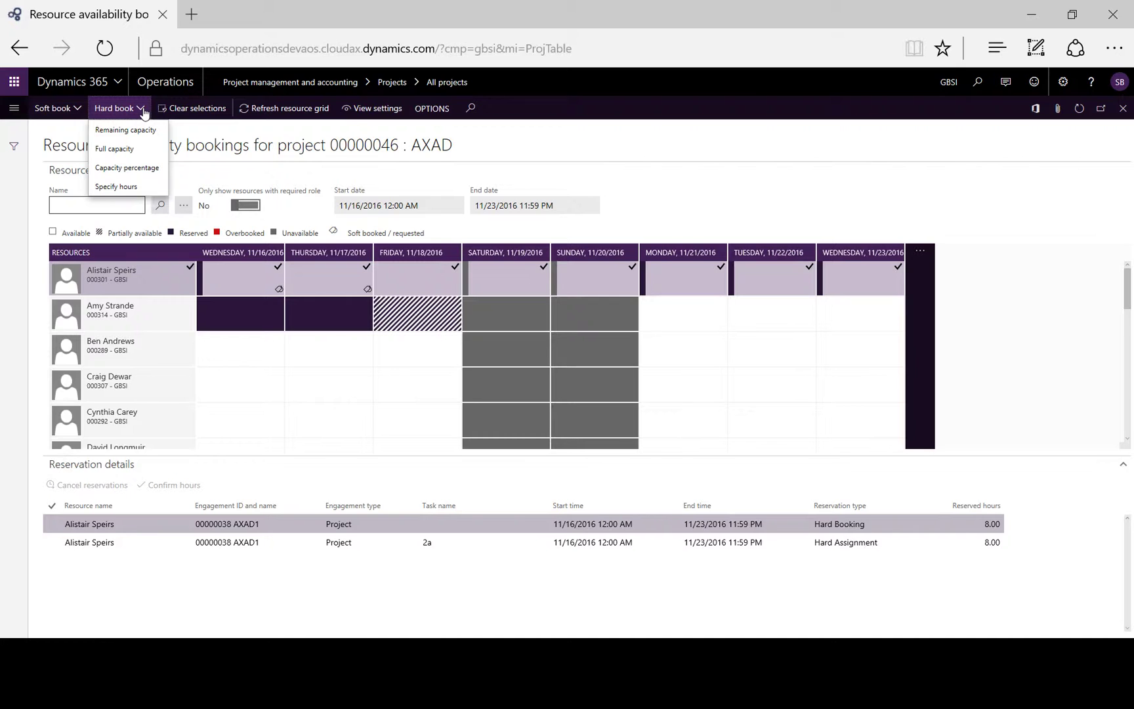
pyautogui.click(143, 110)
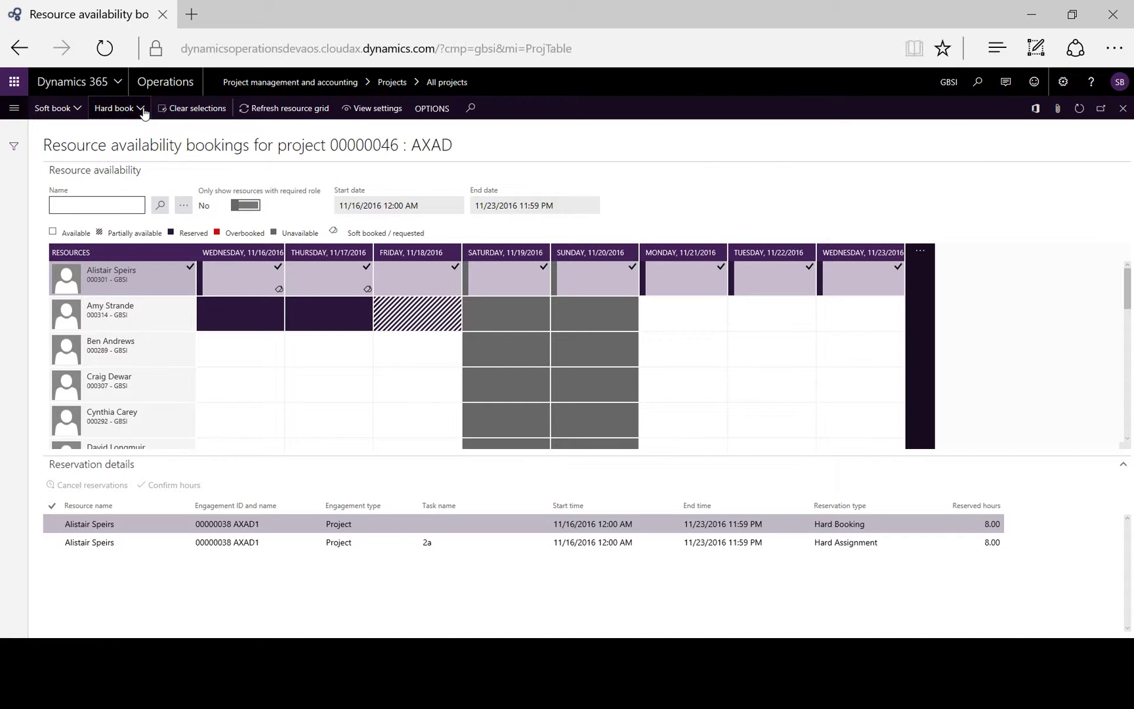
pyautogui.click(618, 543)
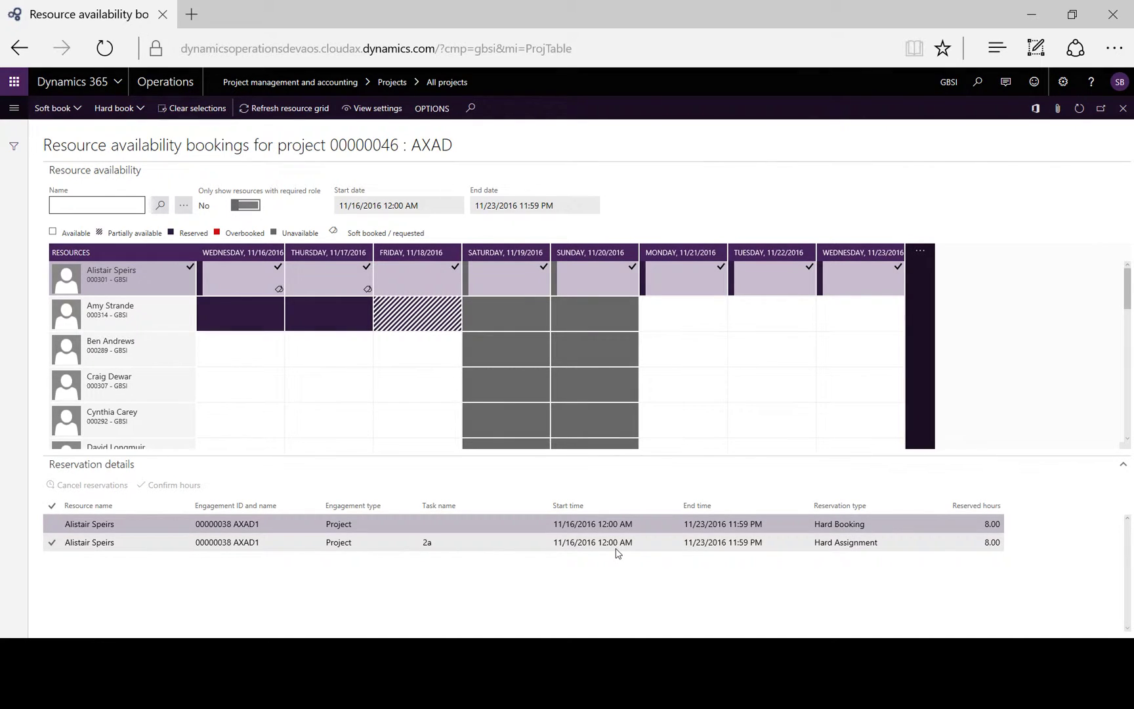
pyautogui.press('Escape')
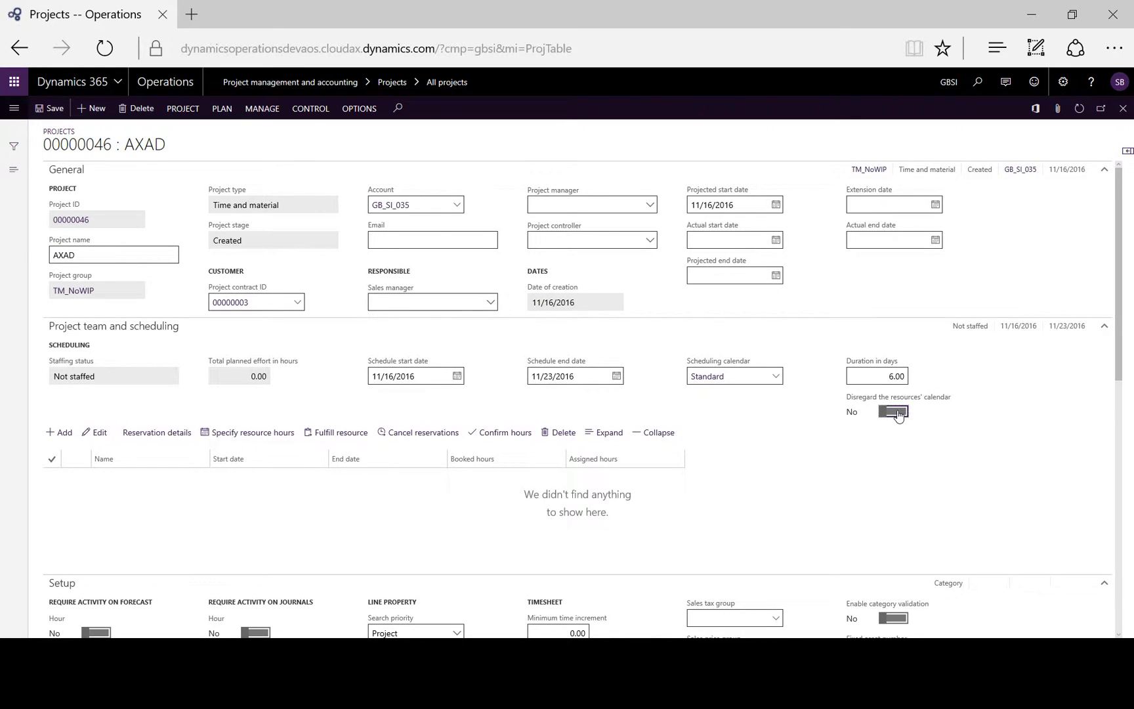
pyautogui.click(899, 415)
pyautogui.click(897, 414)
# - Open AXAD's work breakdown structure and start a Copy from WBS template import
pyautogui.click(221, 108)
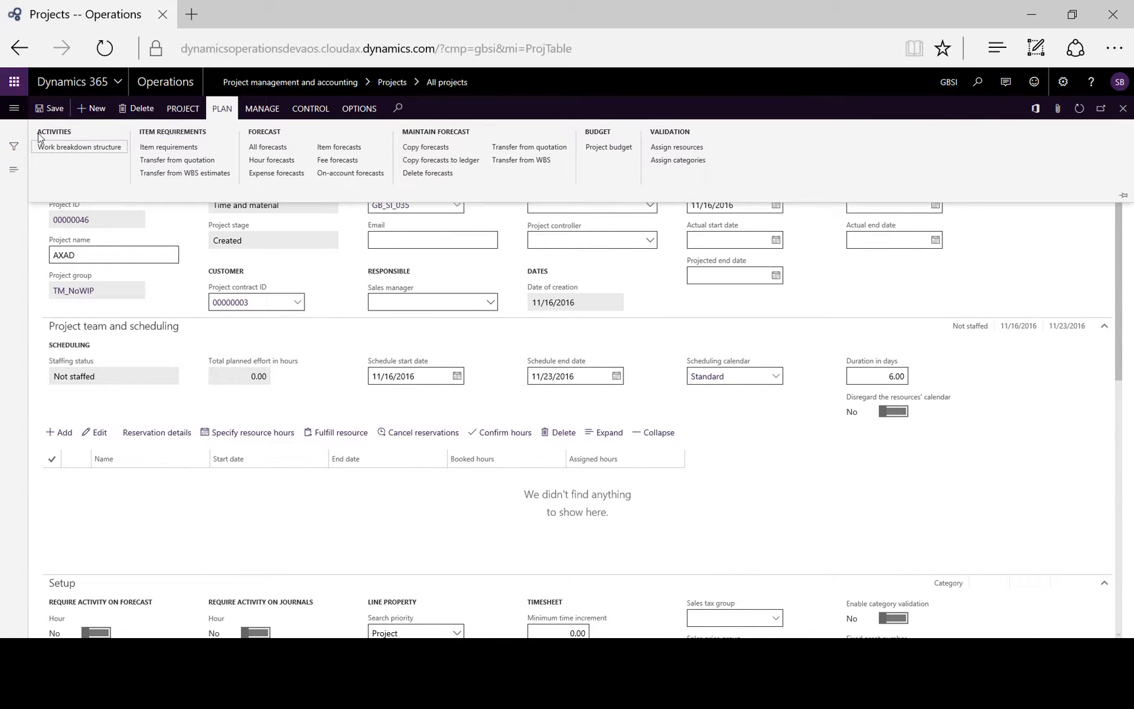
pyautogui.click(94, 146)
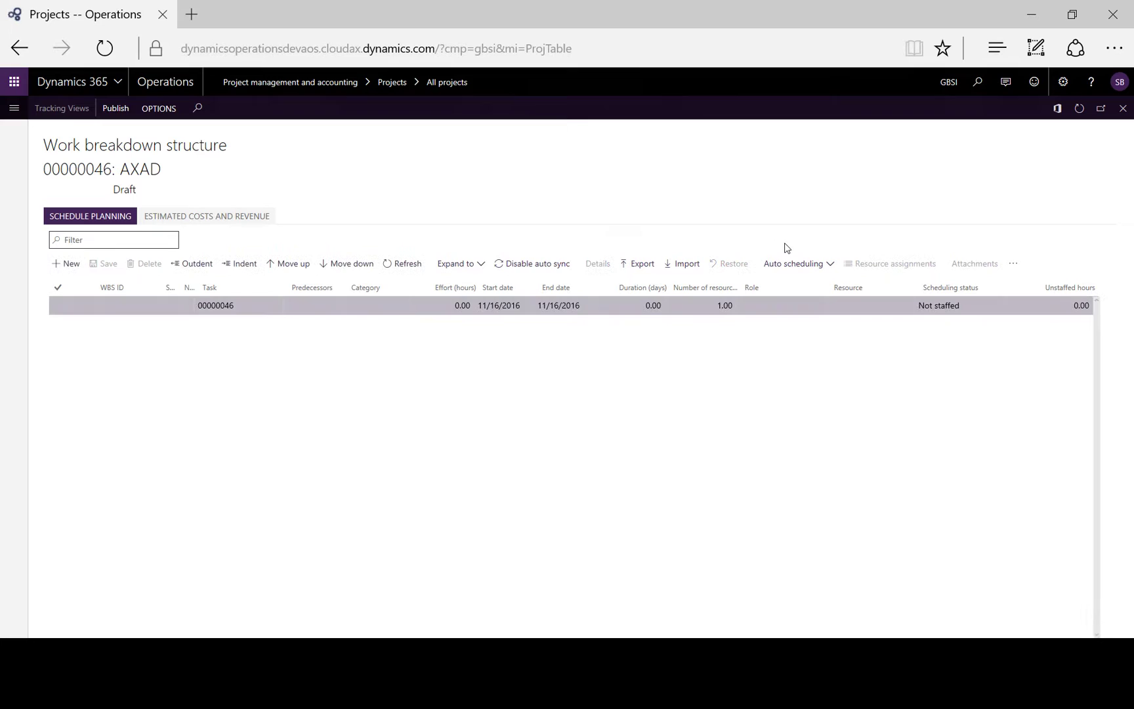
pyautogui.click(687, 265)
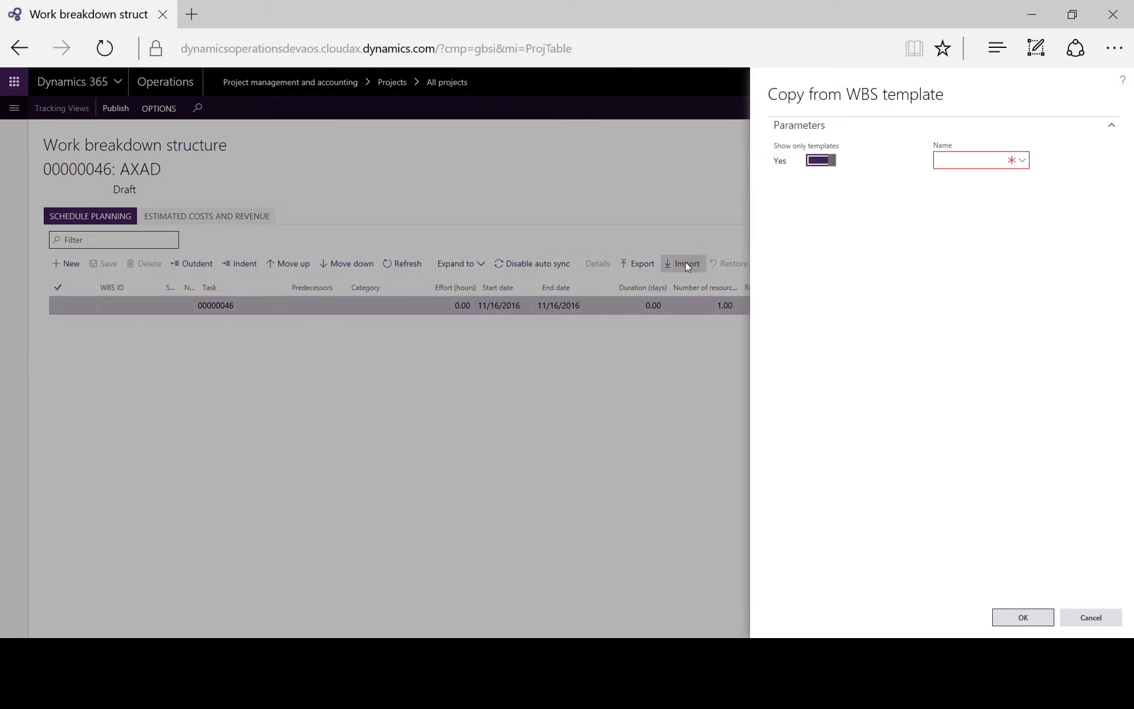
# - Copy the WBS1 template into the work breakdown structure, applying the customer's rate card
pyautogui.click(1025, 167)
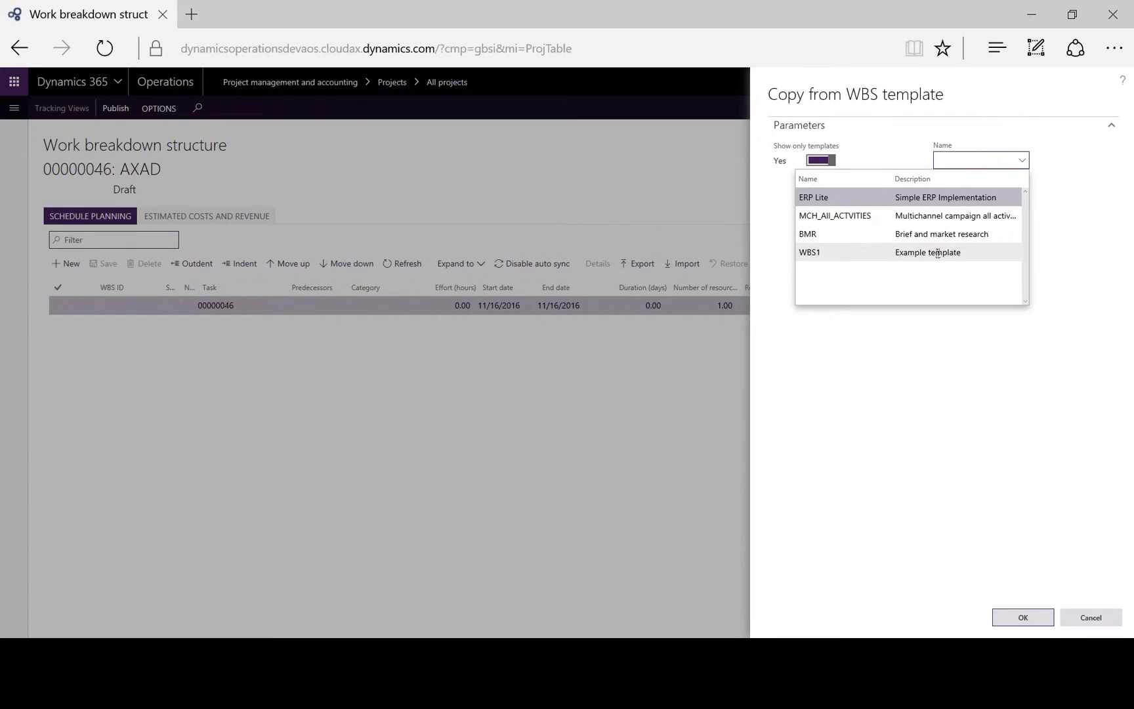
pyautogui.click(938, 254)
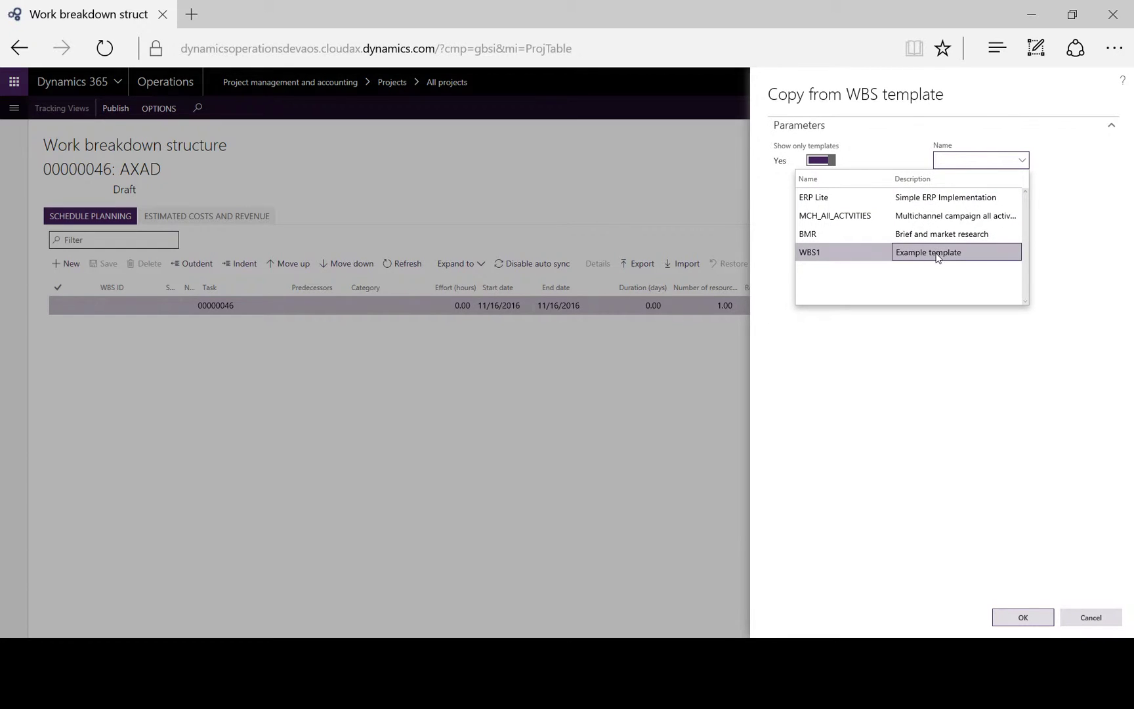
pyautogui.click(1015, 619)
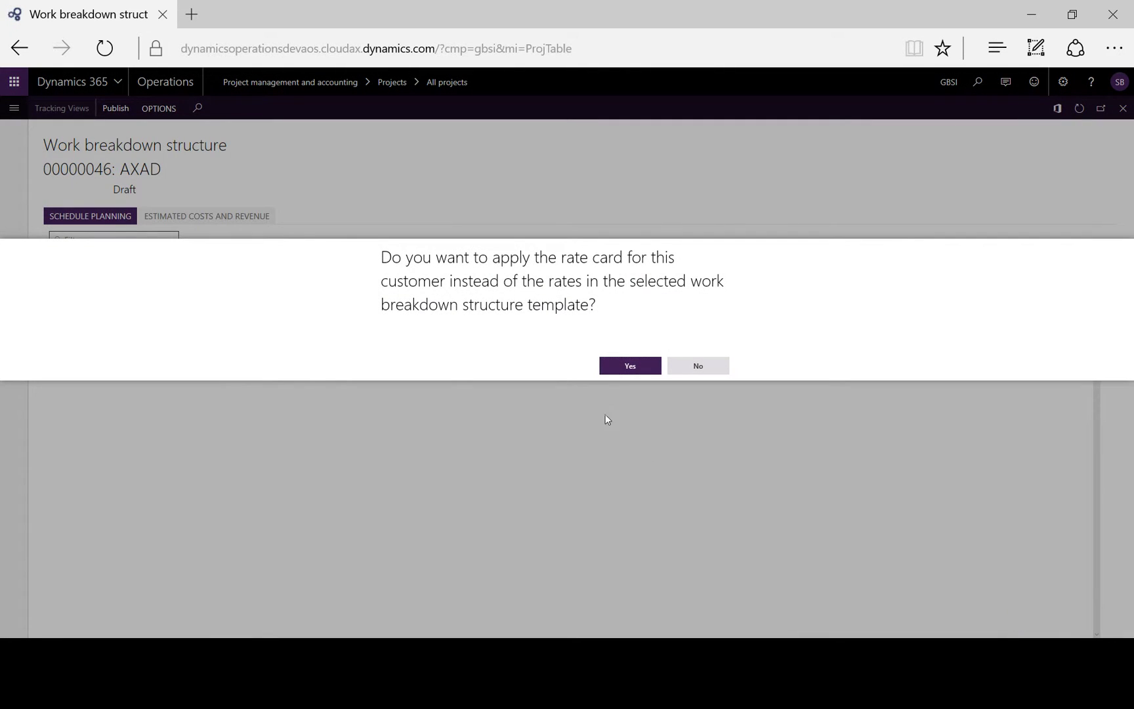
pyautogui.click(623, 365)
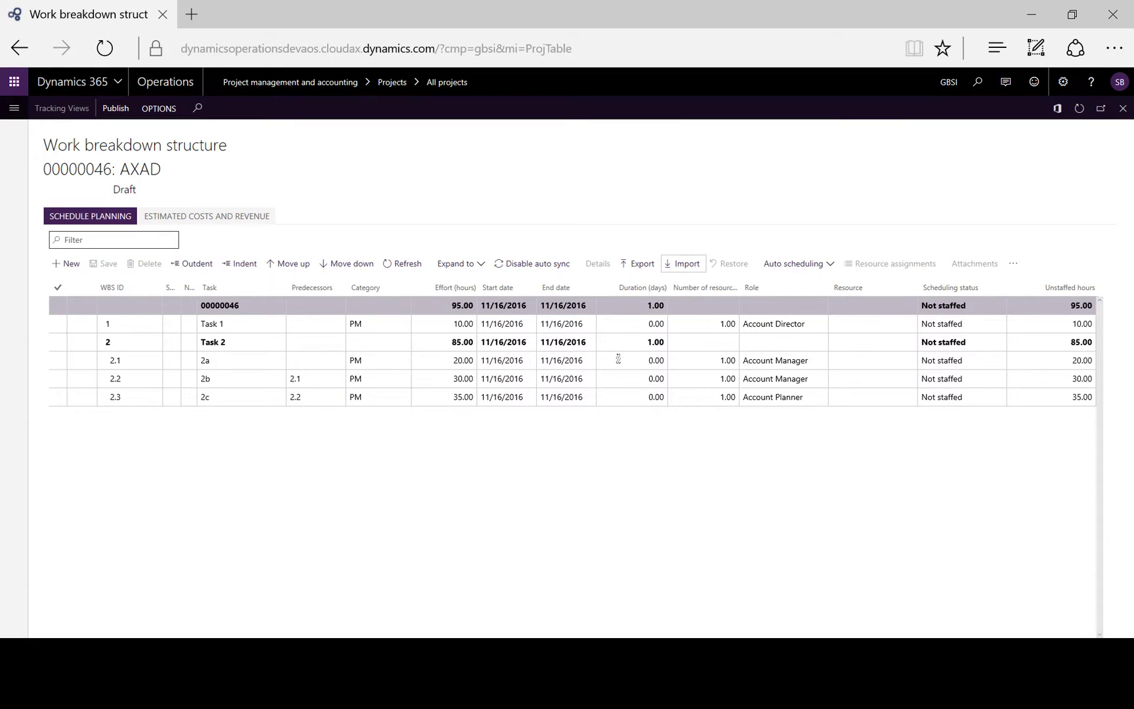
# - Publish the AXAD work breakdown structure and bring up Task 1's resource options
pyautogui.click(114, 108)
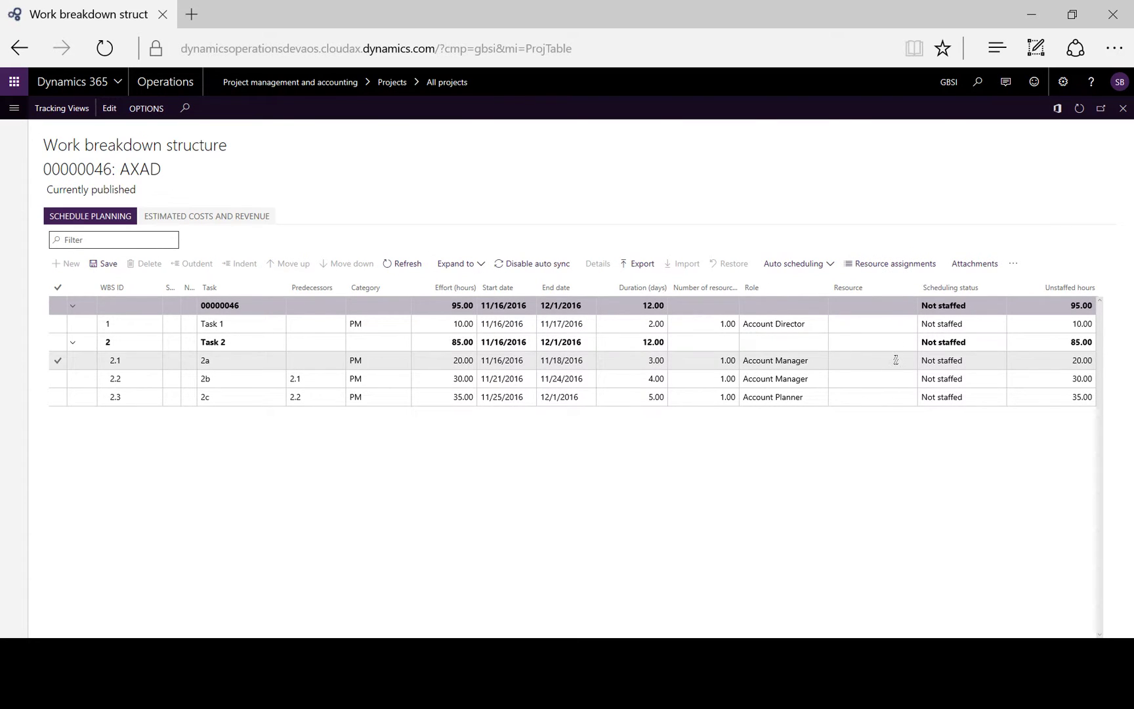
pyautogui.click(904, 324)
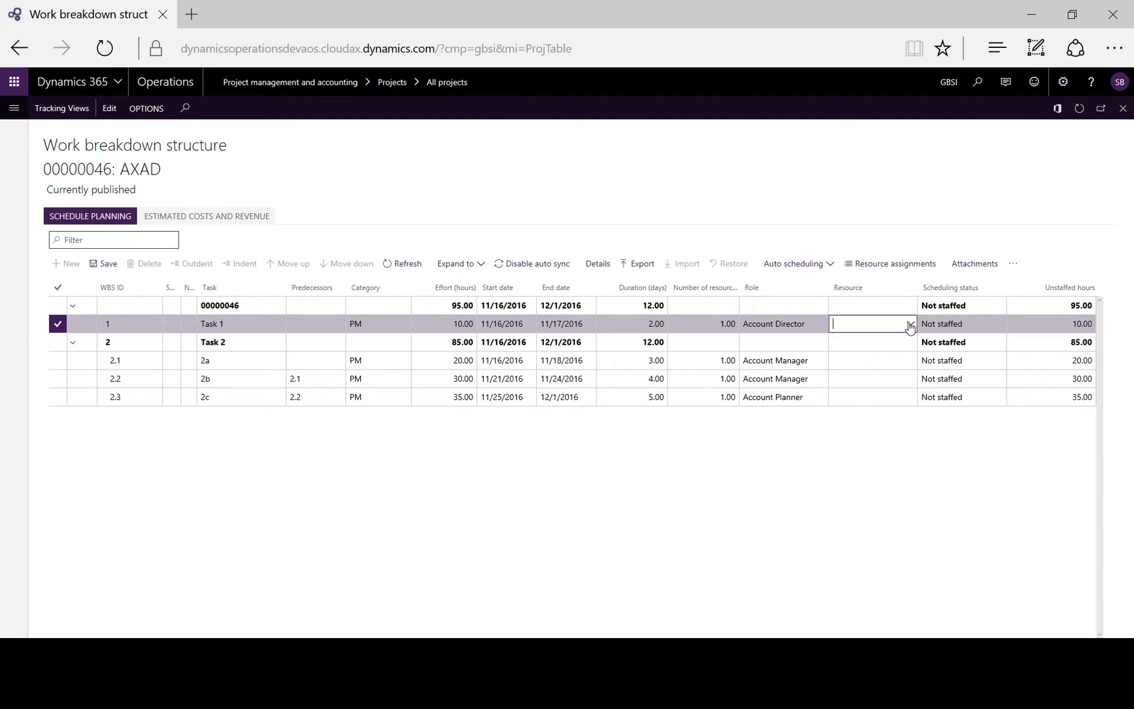
pyautogui.click(910, 324)
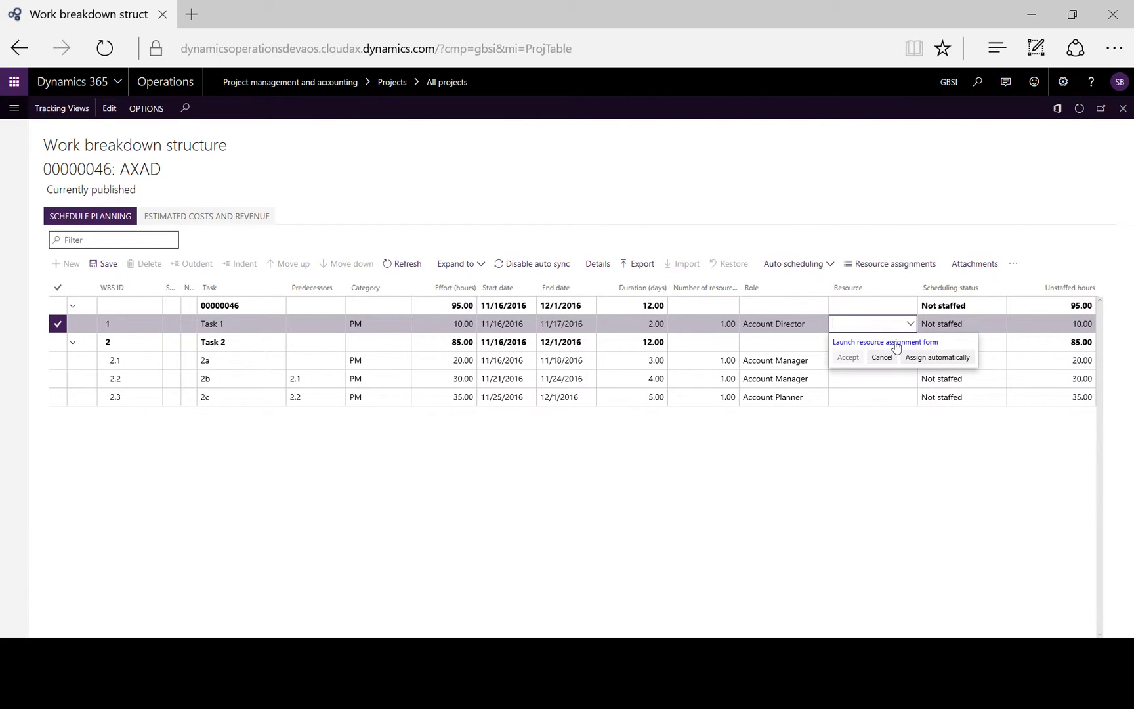
pyautogui.click(897, 344)
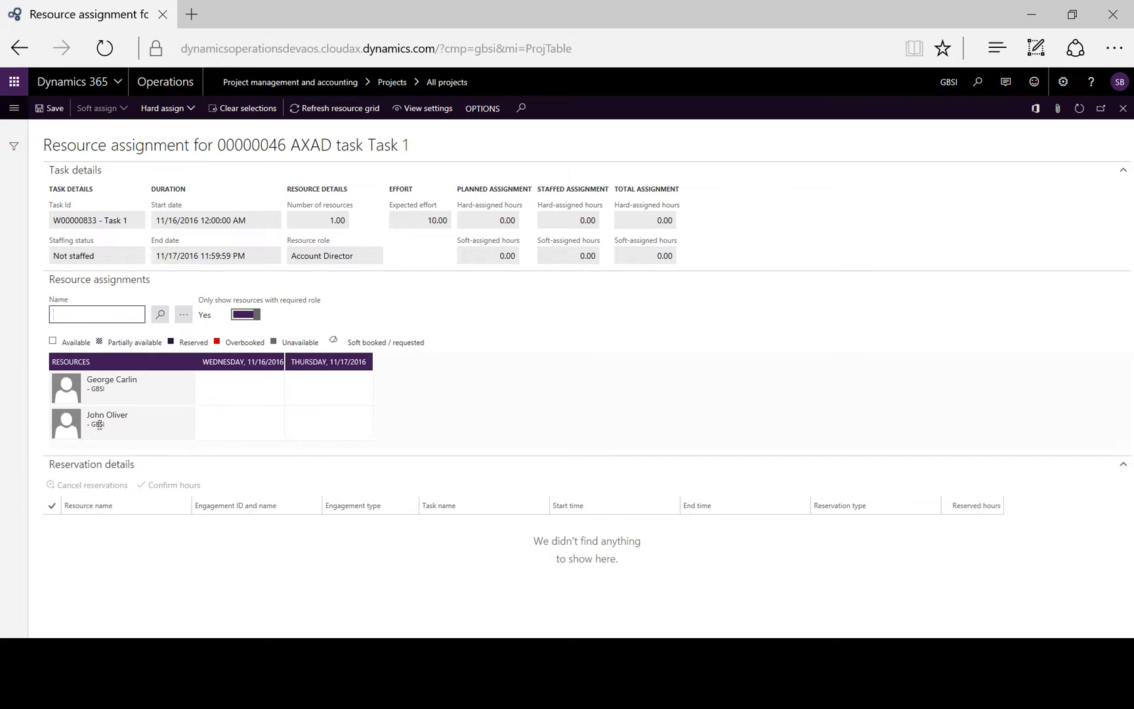
pyautogui.click(159, 384)
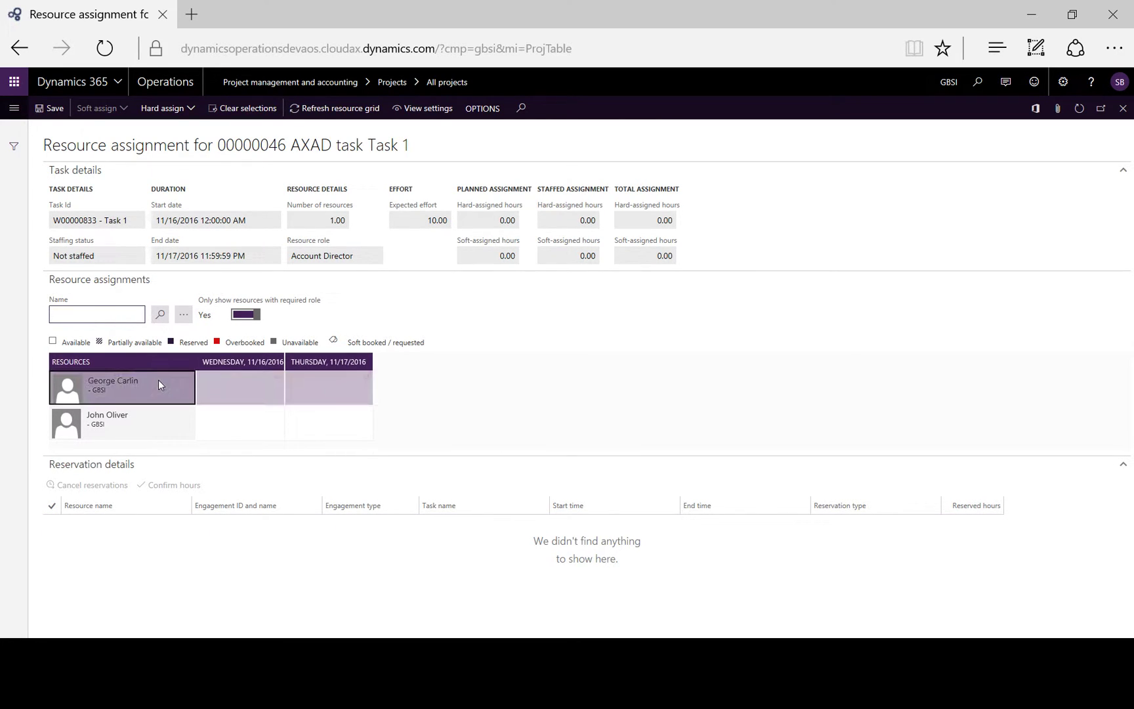
pyautogui.click(158, 376)
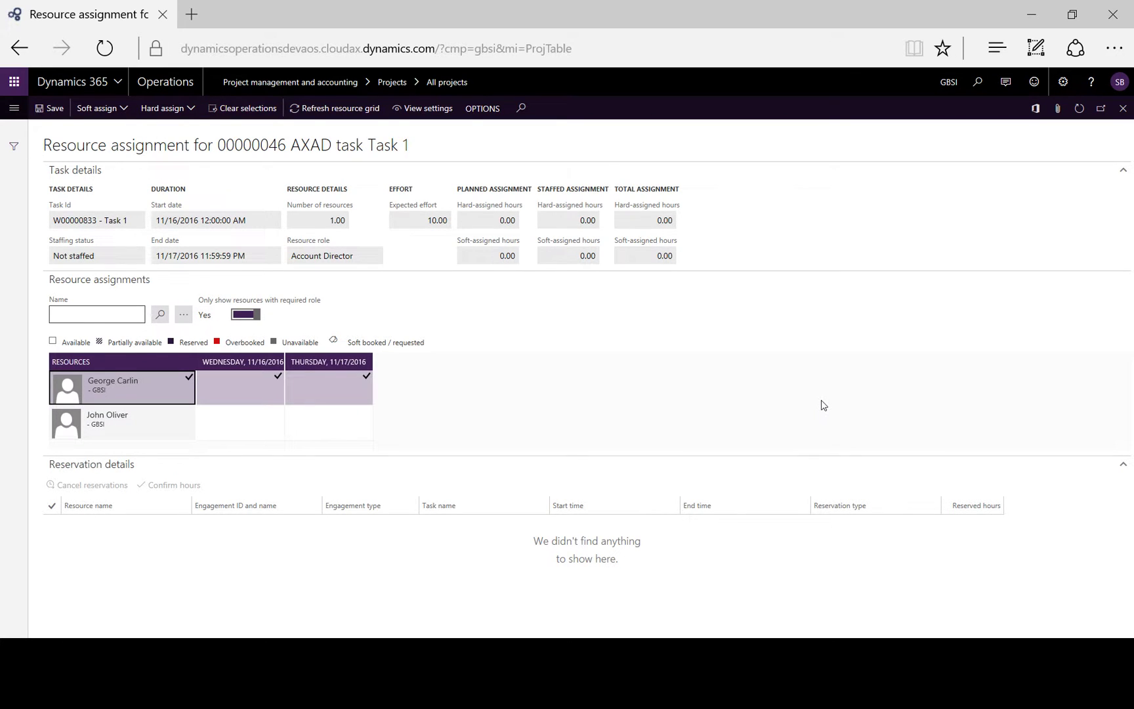
# - Automatically assign an Account Manager to task 2a, making it Fully staffed
pyautogui.press('Escape')
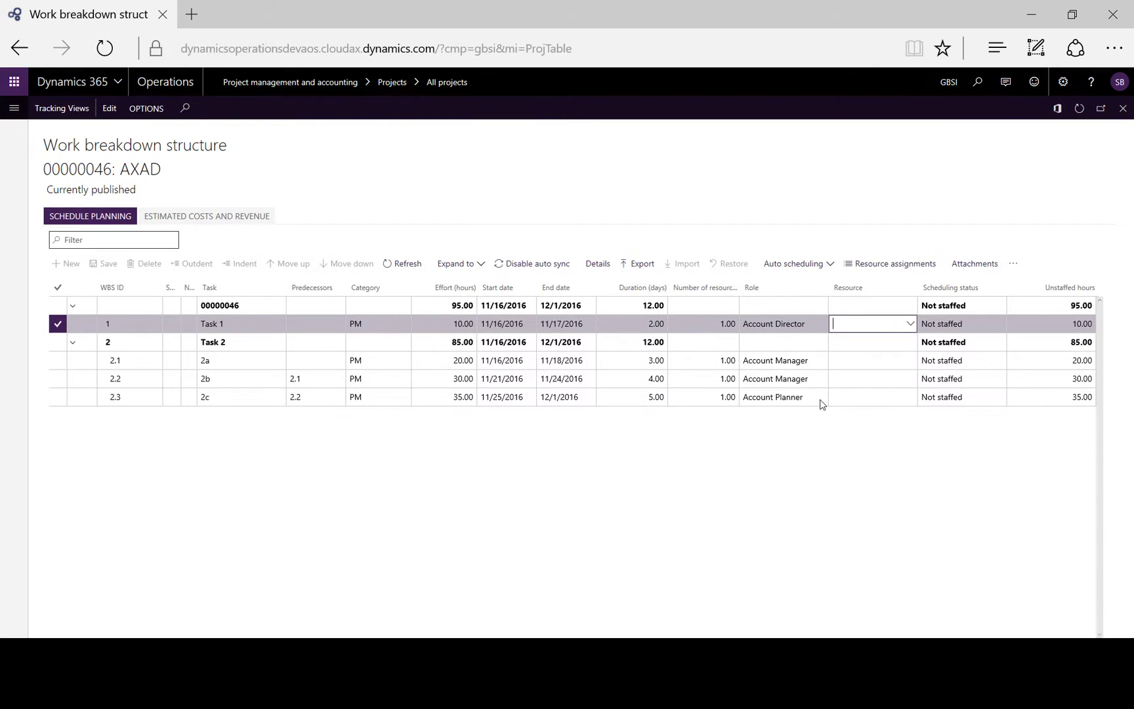
pyautogui.click(888, 360)
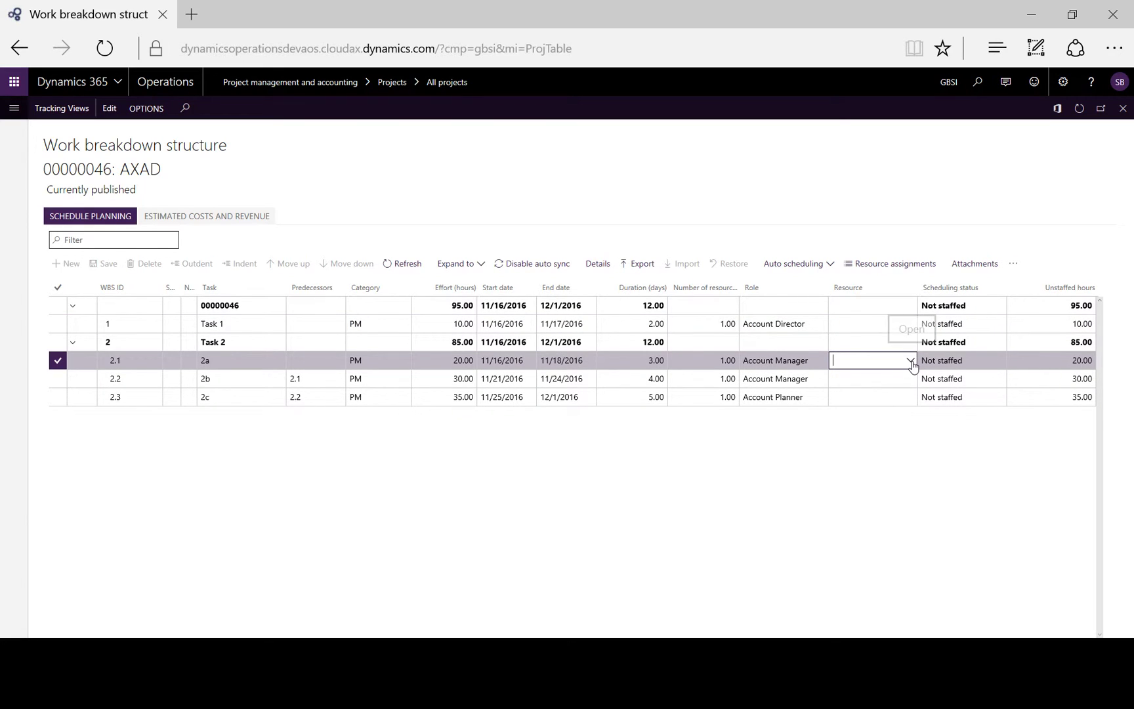
pyautogui.click(912, 364)
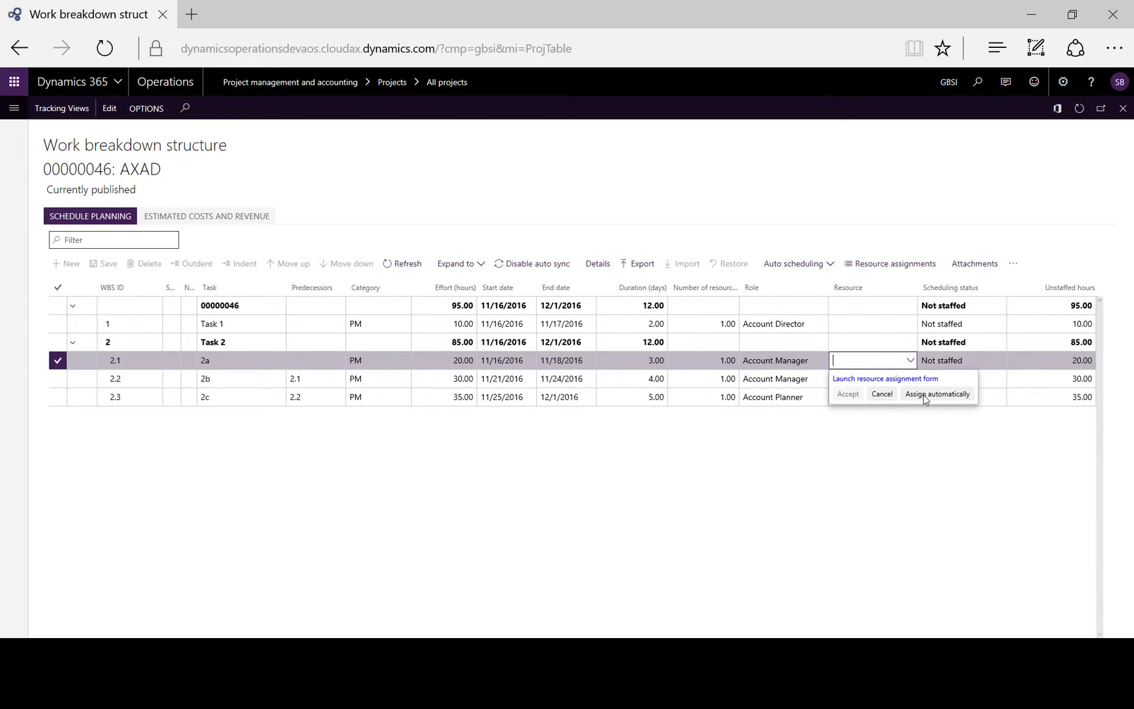
pyautogui.click(924, 395)
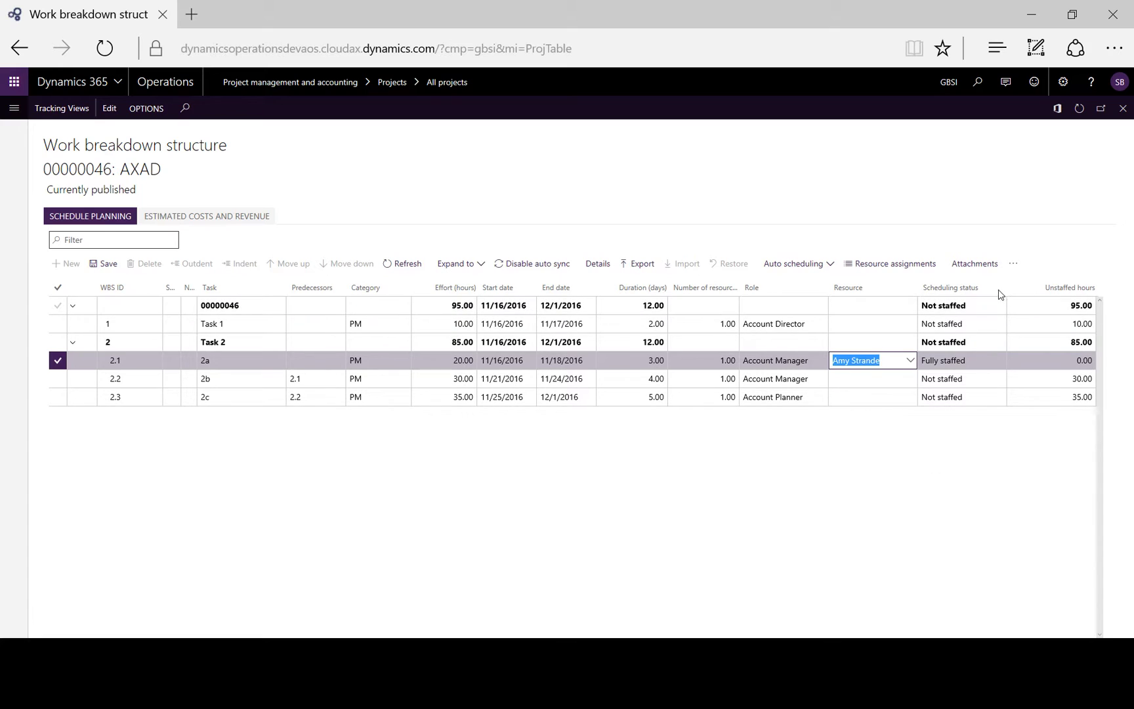
# - Auto-generate Account Director 1, Account Manager 1 and Account Planner 1, then close the work breakdown structure
pyautogui.click(1013, 266)
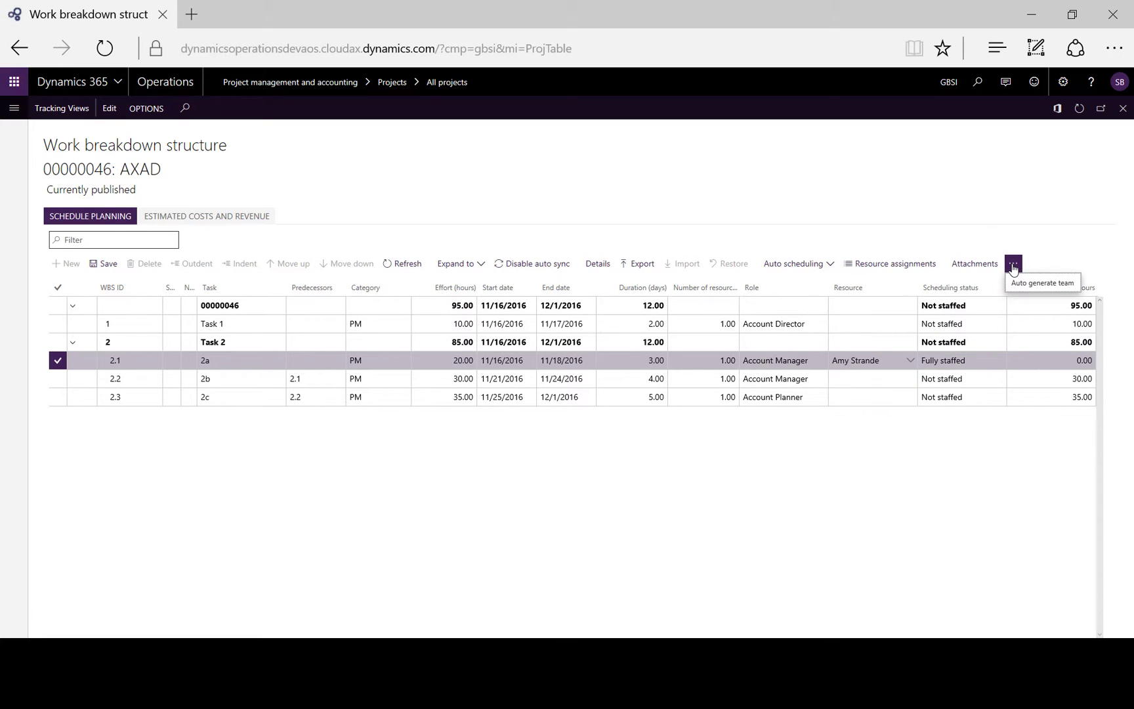
pyautogui.click(1041, 283)
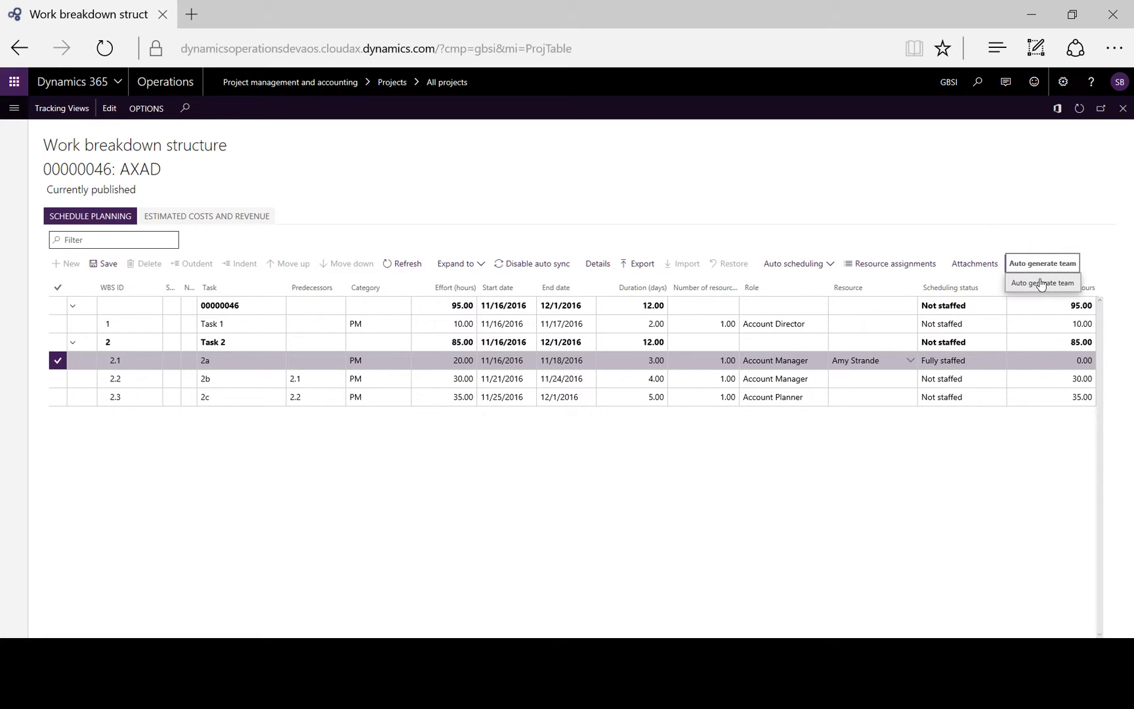
pyautogui.click(1041, 282)
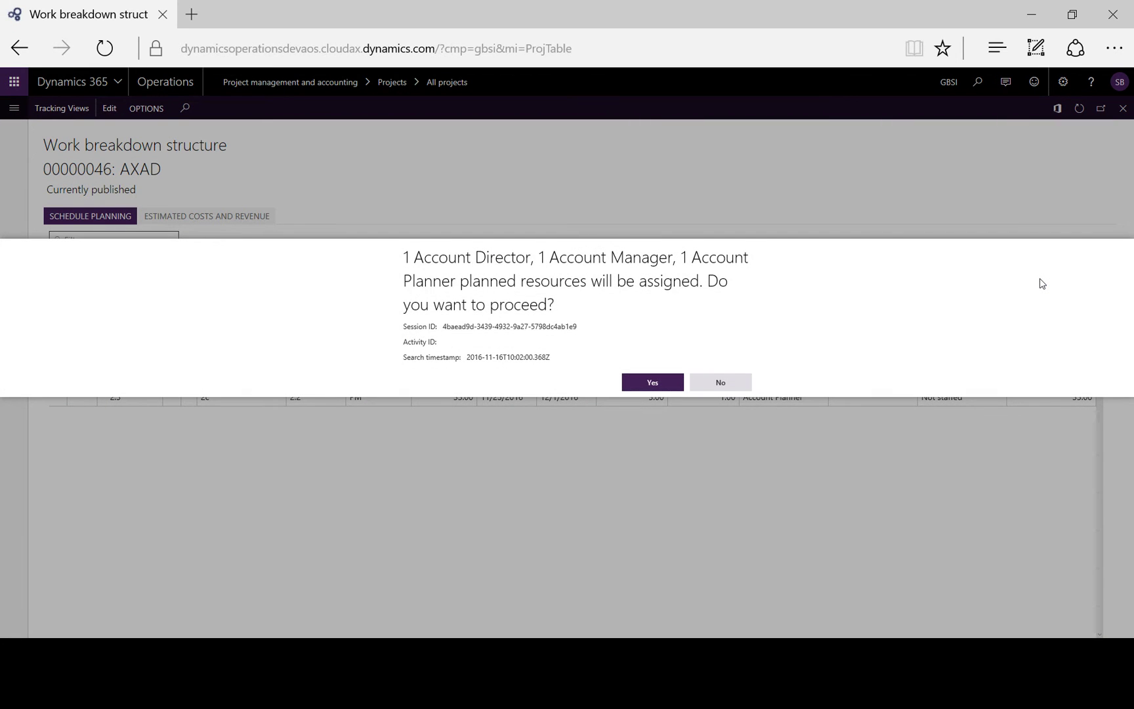
pyautogui.click(670, 383)
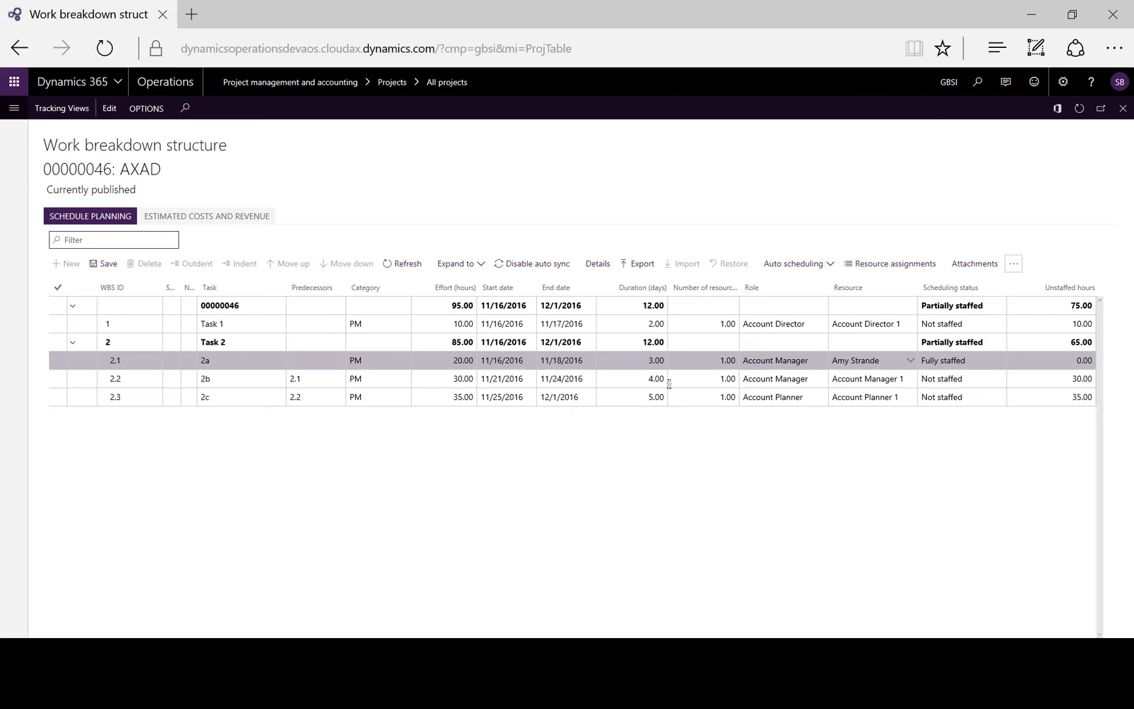
pyautogui.click(1123, 109)
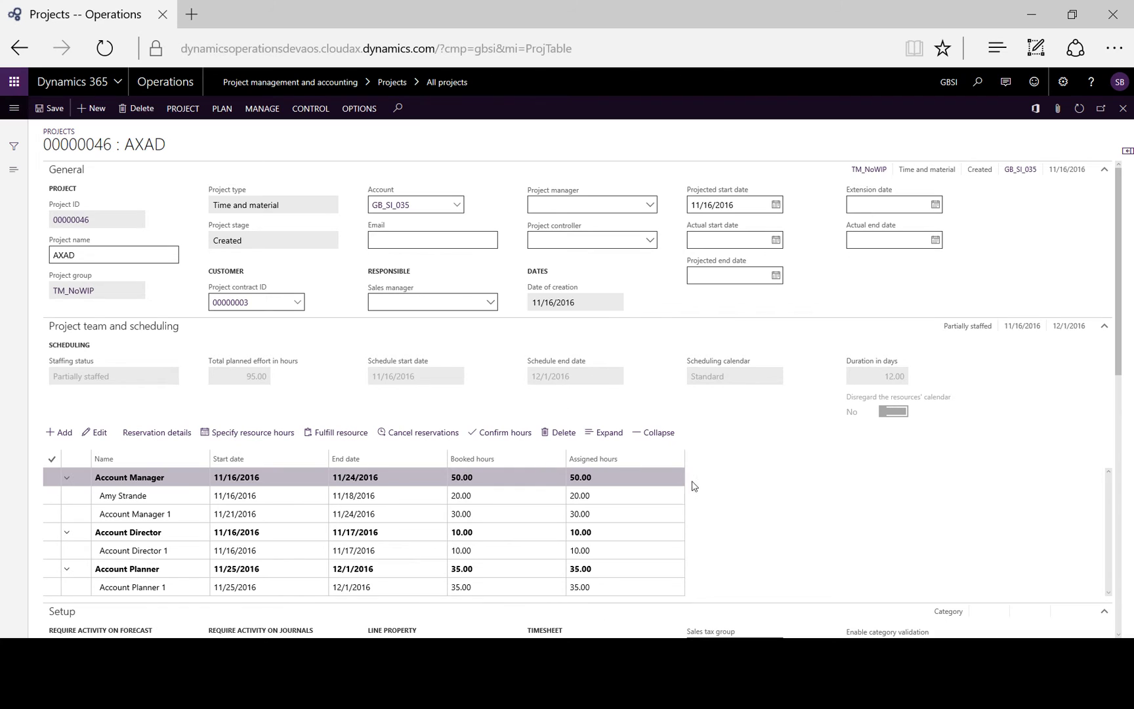
pyautogui.scroll(-3, 701, 492)
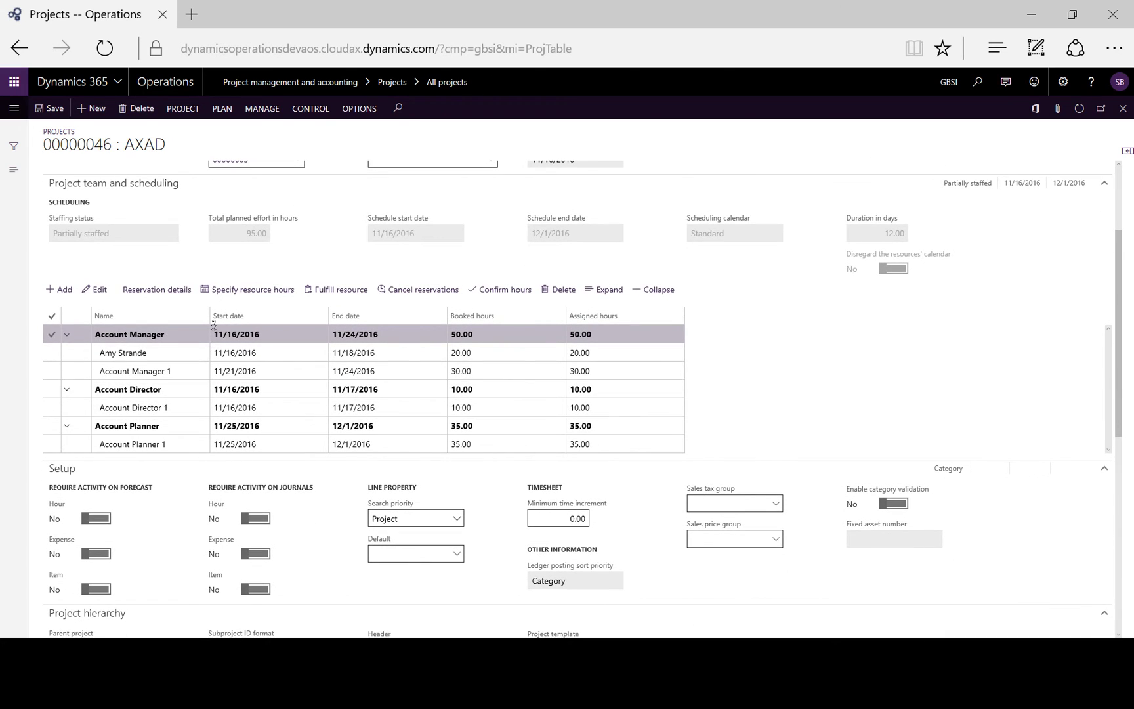
# - Begin fulfilling planned resource Account Director 1 from Project team and scheduling
pyautogui.click(349, 293)
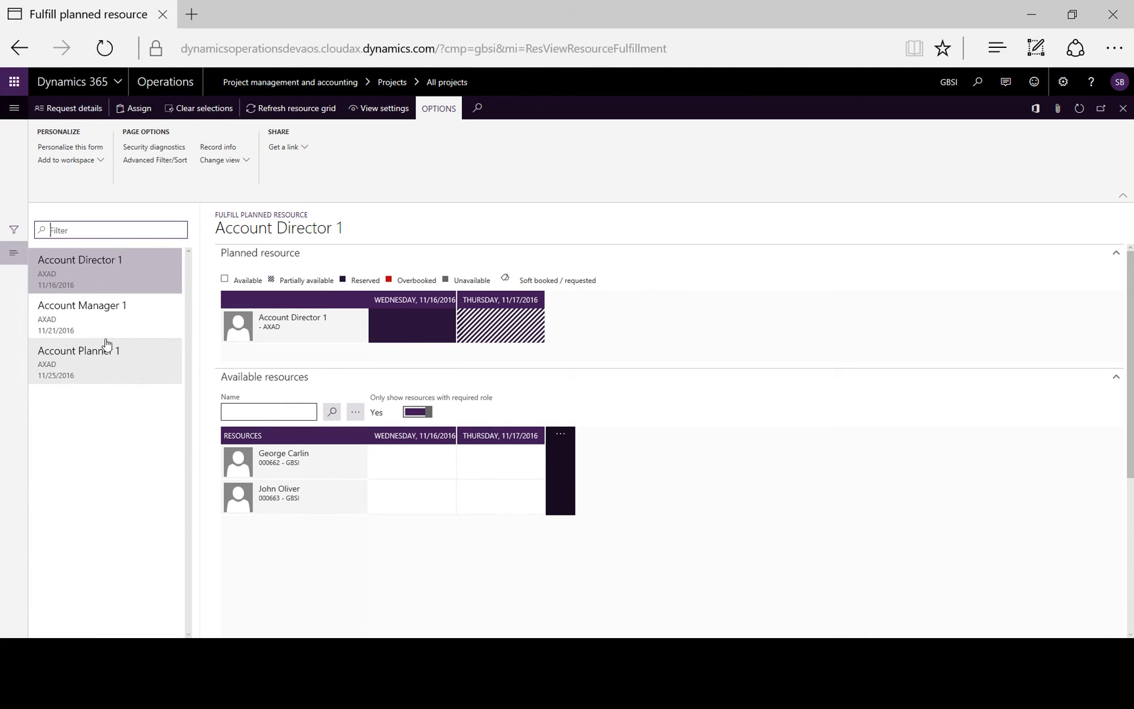
# - Pick a resource for Account Director 1, then an available Account Manager for Account Manager 1
pyautogui.click(344, 461)
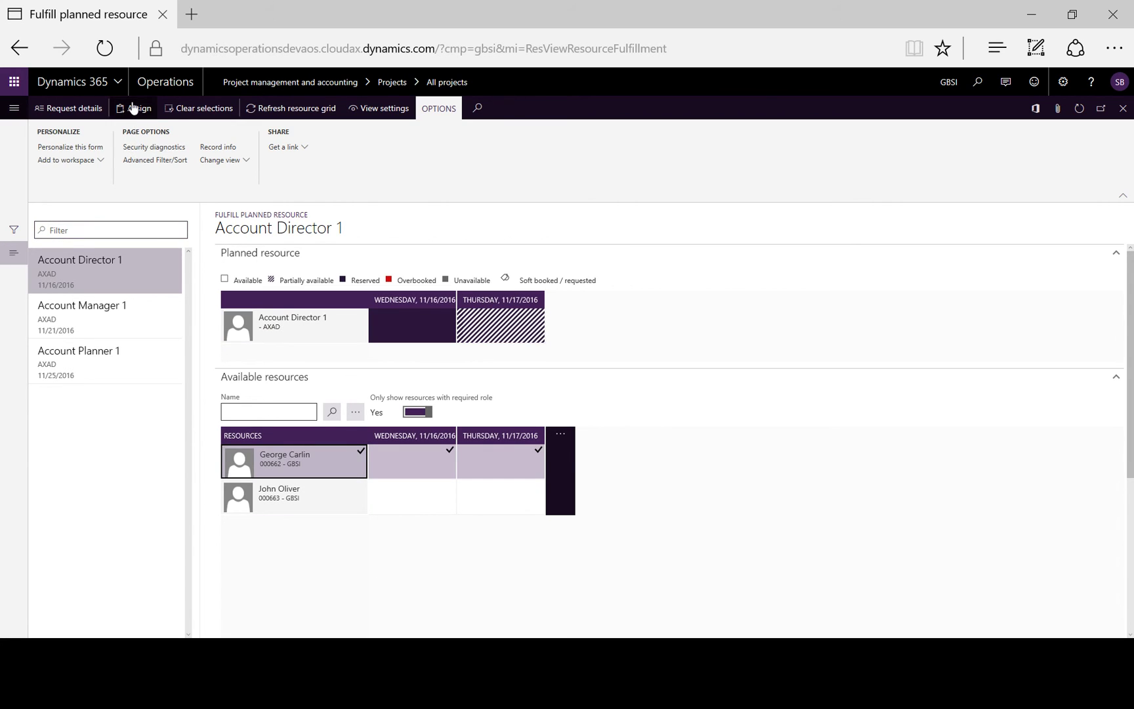
pyautogui.click(112, 317)
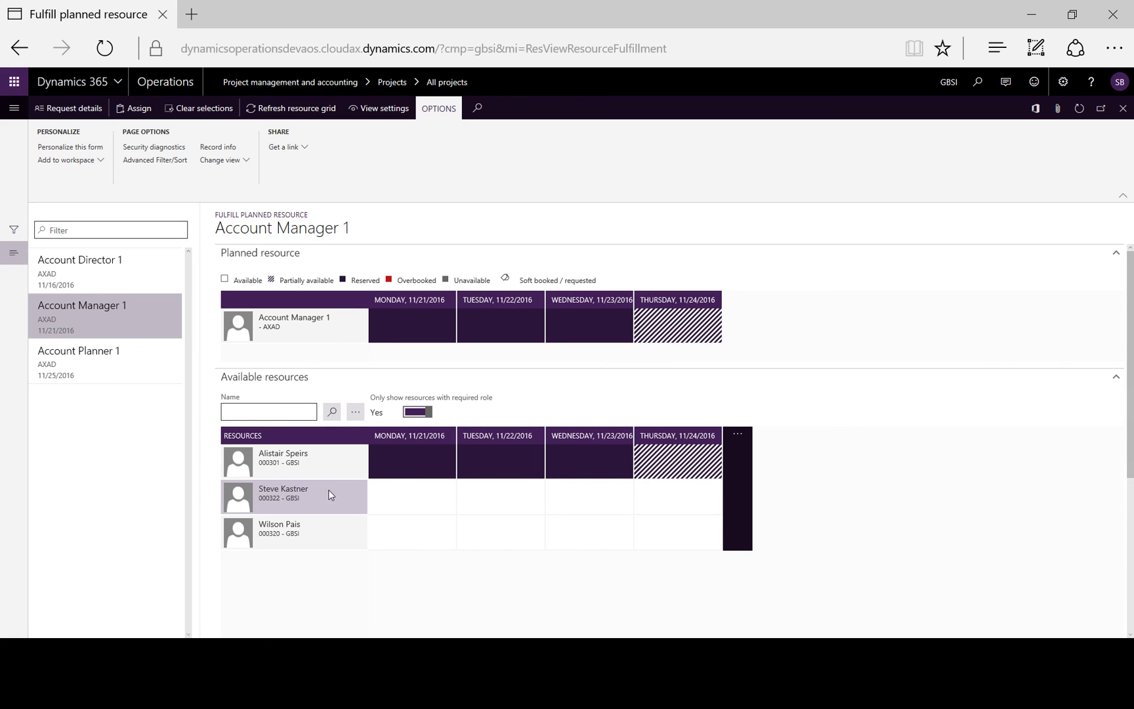
pyautogui.click(332, 494)
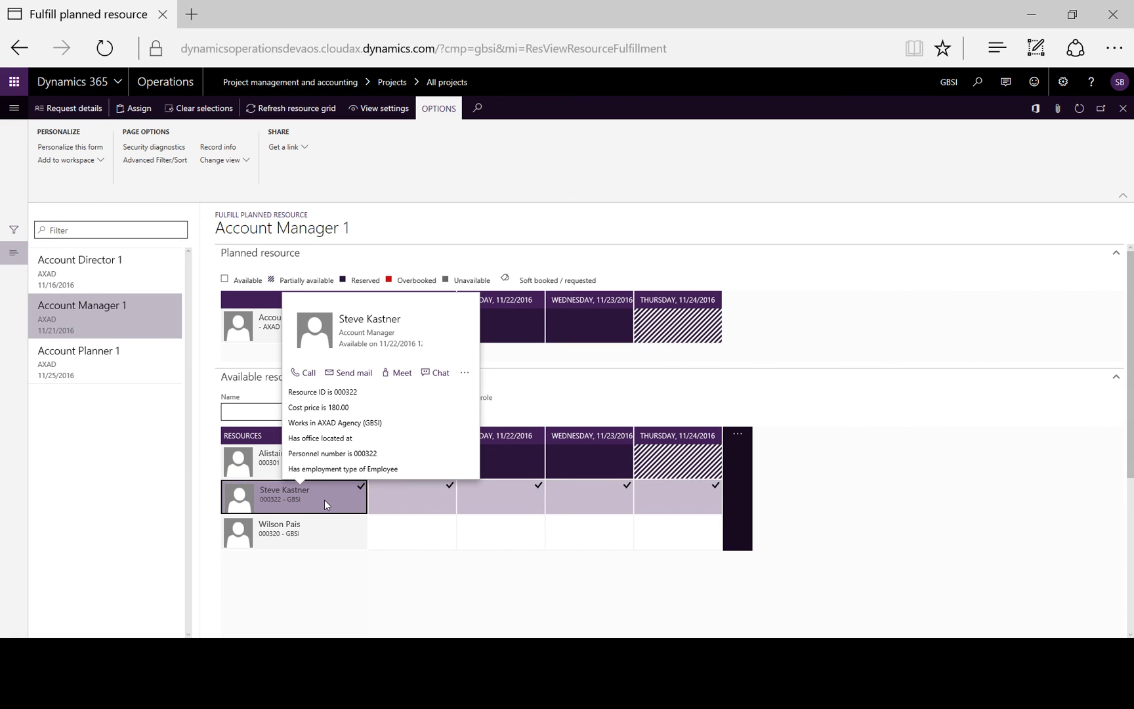